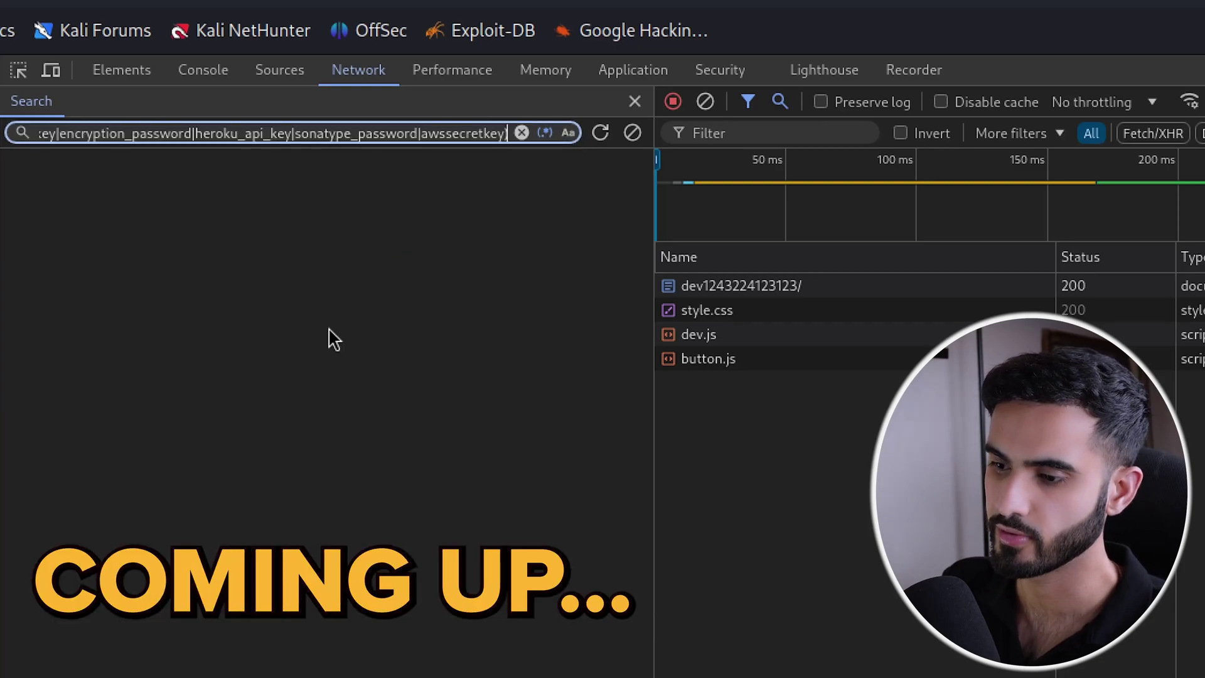
Step: Run the pasted credential-name regex across loaded files, finding password matches in dev.js, page, style.css
{"action": "key", "text": "Return"}
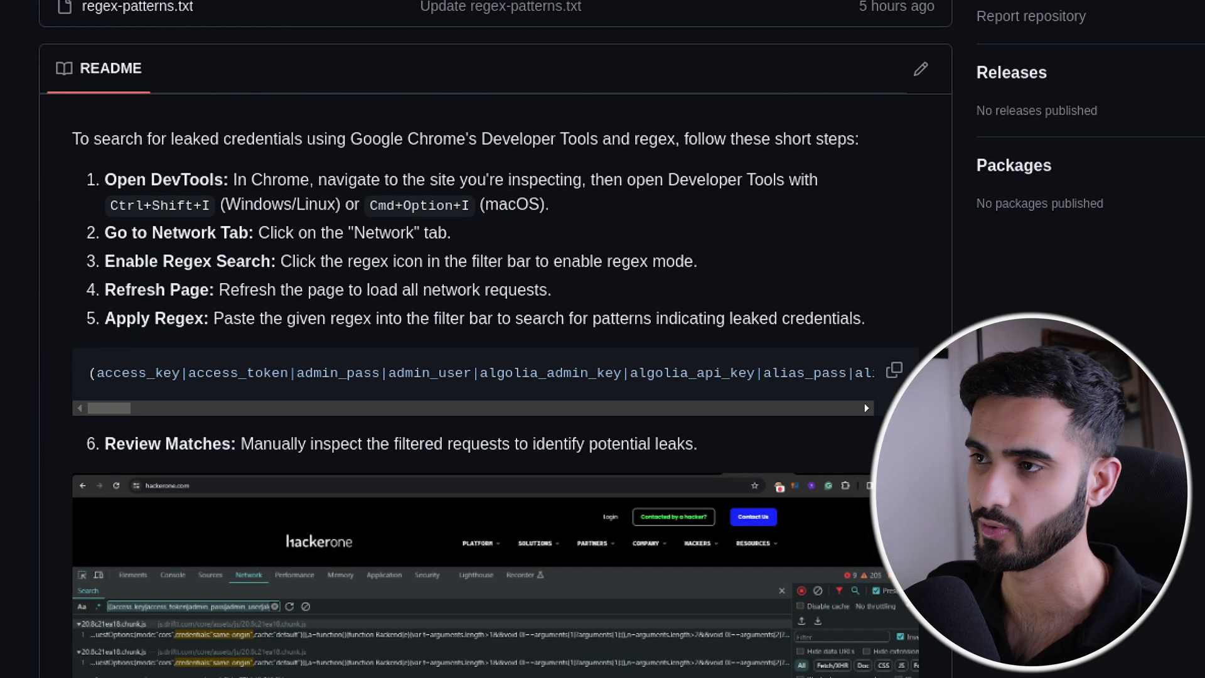
{"action": "scroll", "coordinate": [231, 124], "scroll_direction": "down", "scroll_amount": 2}
{"action": "scroll", "coordinate": [231, 125], "scroll_direction": "down", "scroll_amount": 10}
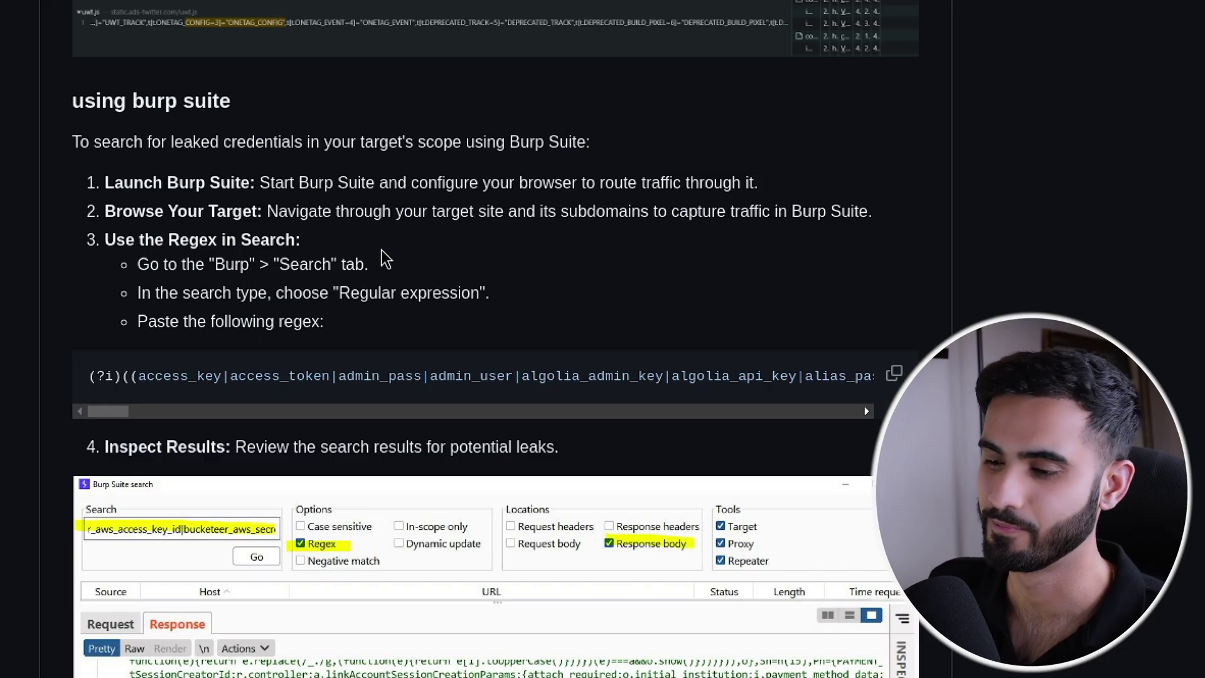
{"action": "scroll", "coordinate": [384, 260], "scroll_direction": "down", "scroll_amount": 3}
{"action": "scroll", "coordinate": [398, 251], "scroll_direction": "up", "scroll_amount": 15}
{"action": "scroll", "coordinate": [398, 250], "scroll_direction": "down", "scroll_amount": 3}
{"action": "scroll", "coordinate": [403, 251], "scroll_direction": "down", "scroll_amount": 5}
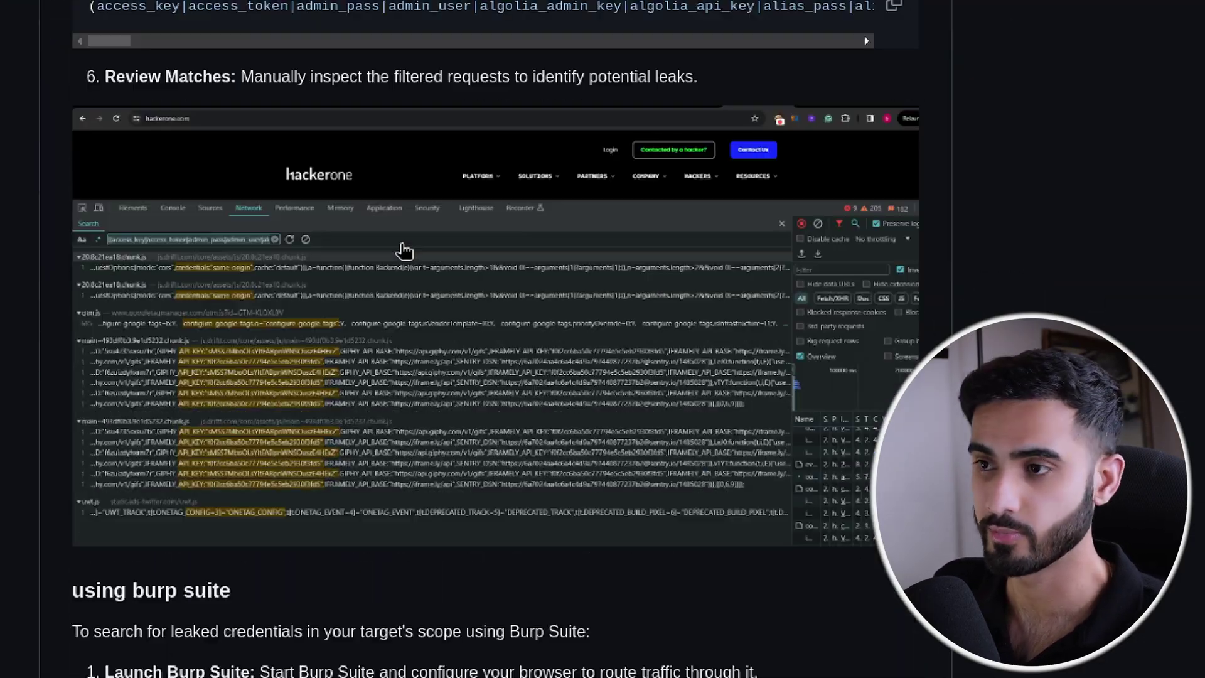
{"action": "scroll", "coordinate": [403, 251], "scroll_direction": "up", "scroll_amount": 7}
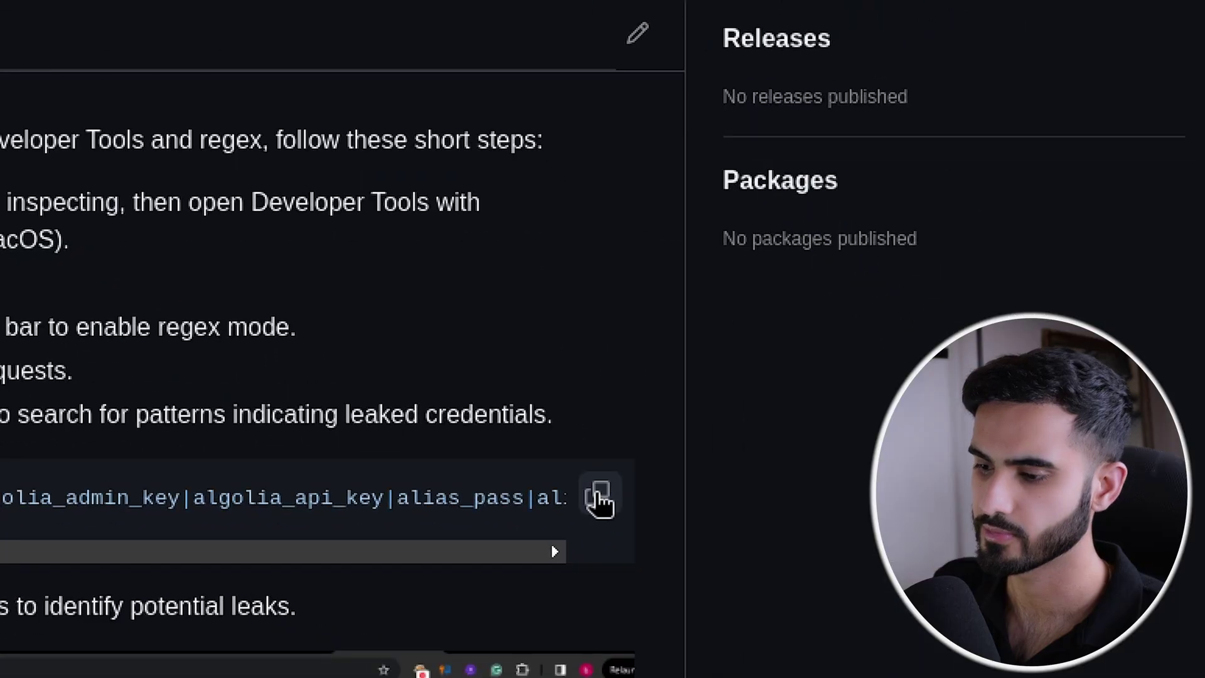
Step: Copy the credential-name regex from the README's DevTools code block
{"action": "left_click", "coordinate": [892, 614]}
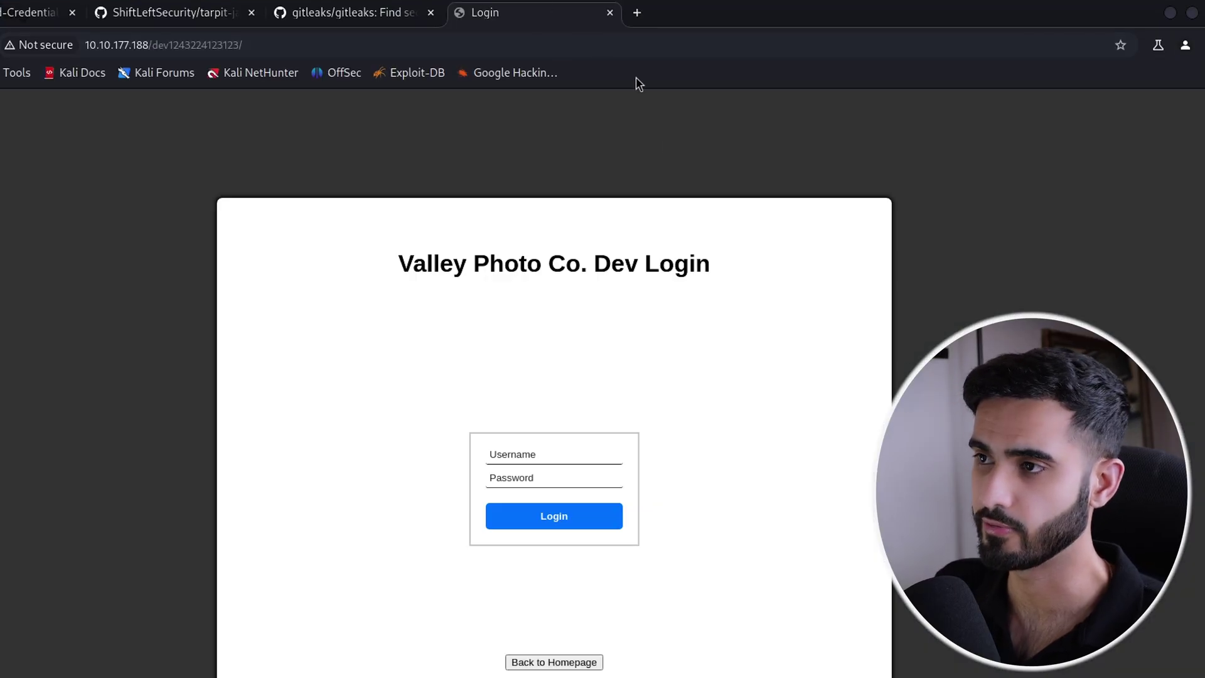
Step: Inspect the login page, show the Network and Search panels, and reload to record requests
{"action": "right_click", "coordinate": [767, 314]}
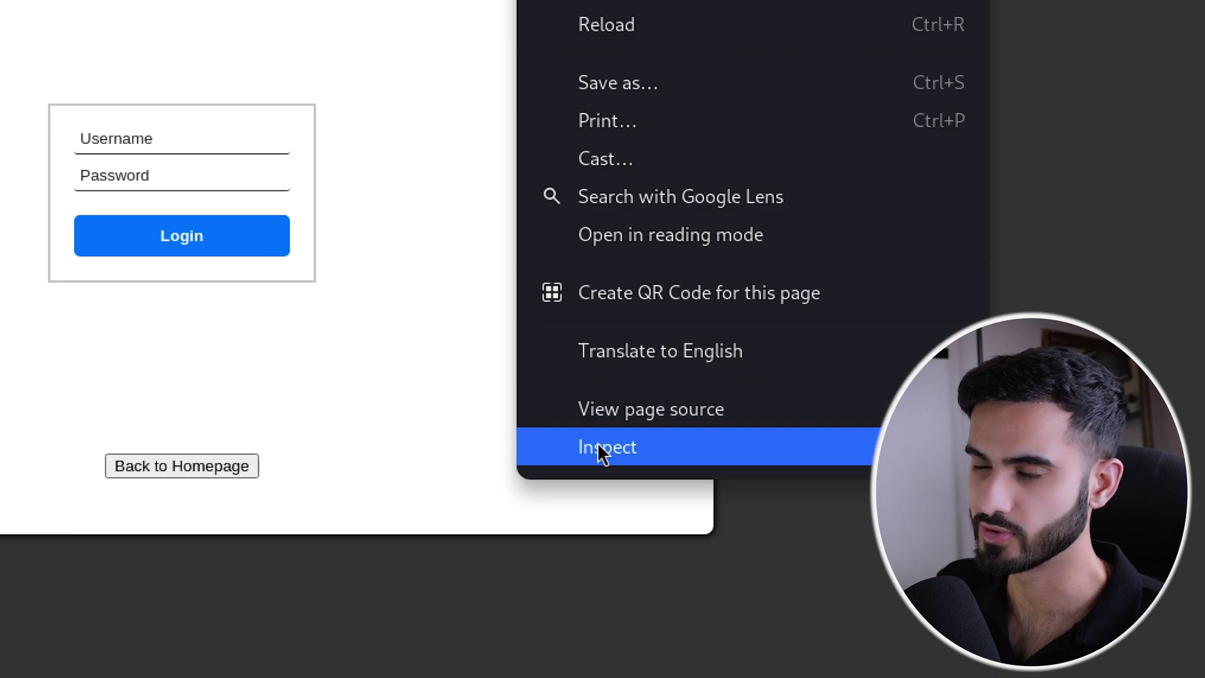
{"action": "left_click", "coordinate": [598, 450]}
{"action": "left_click", "coordinate": [429, 121]}
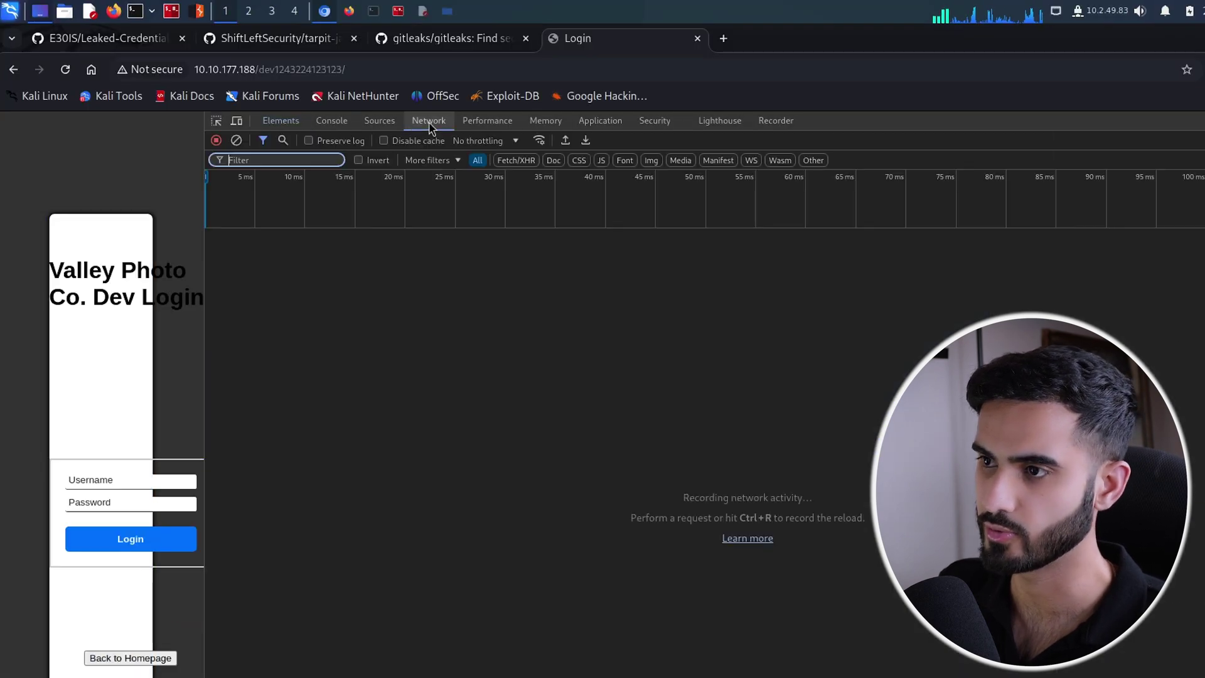
{"action": "left_click", "coordinate": [282, 139]}
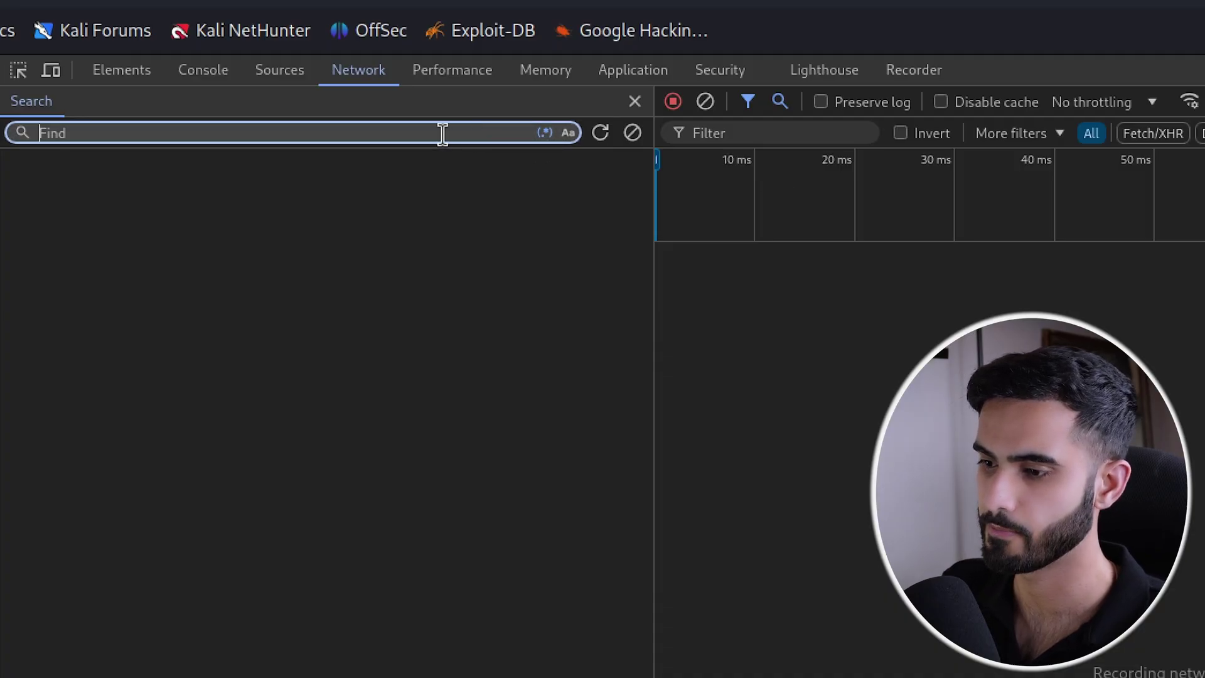
{"action": "key", "text": "ctrl+r"}
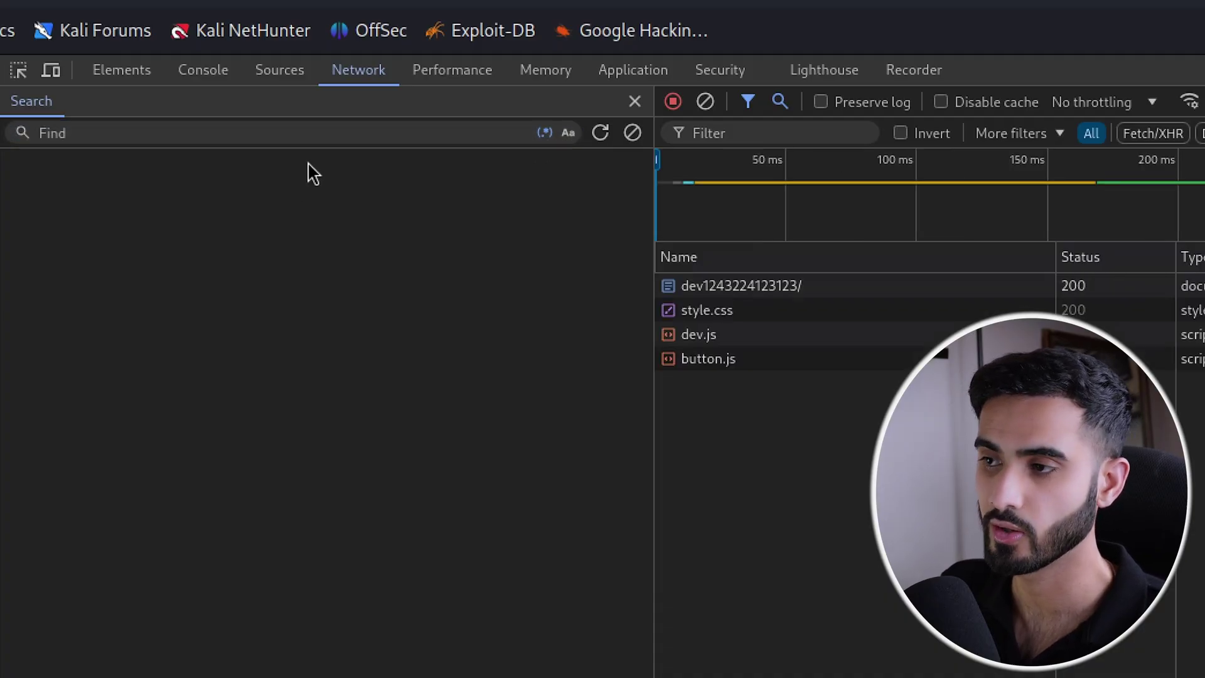
Step: Paste the credential-name regex into the search box and run it
{"action": "left_click", "coordinate": [289, 132]}
{"action": "right_click", "coordinate": [290, 135]}
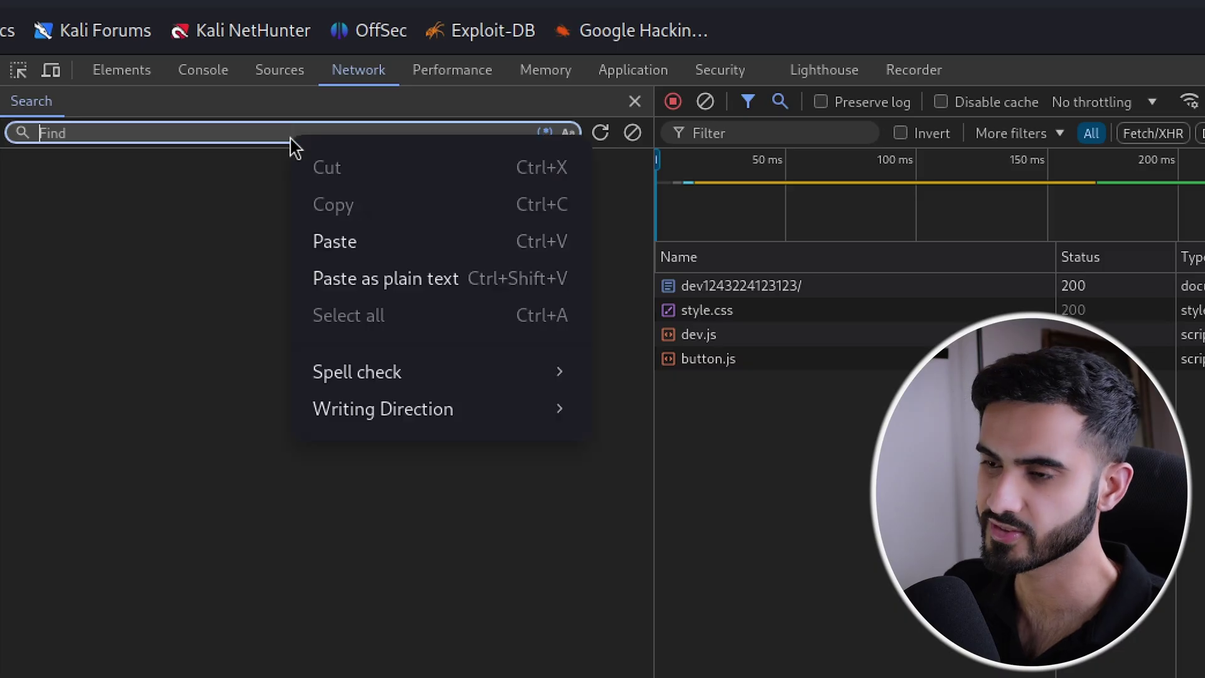
{"action": "left_click", "coordinate": [376, 255]}
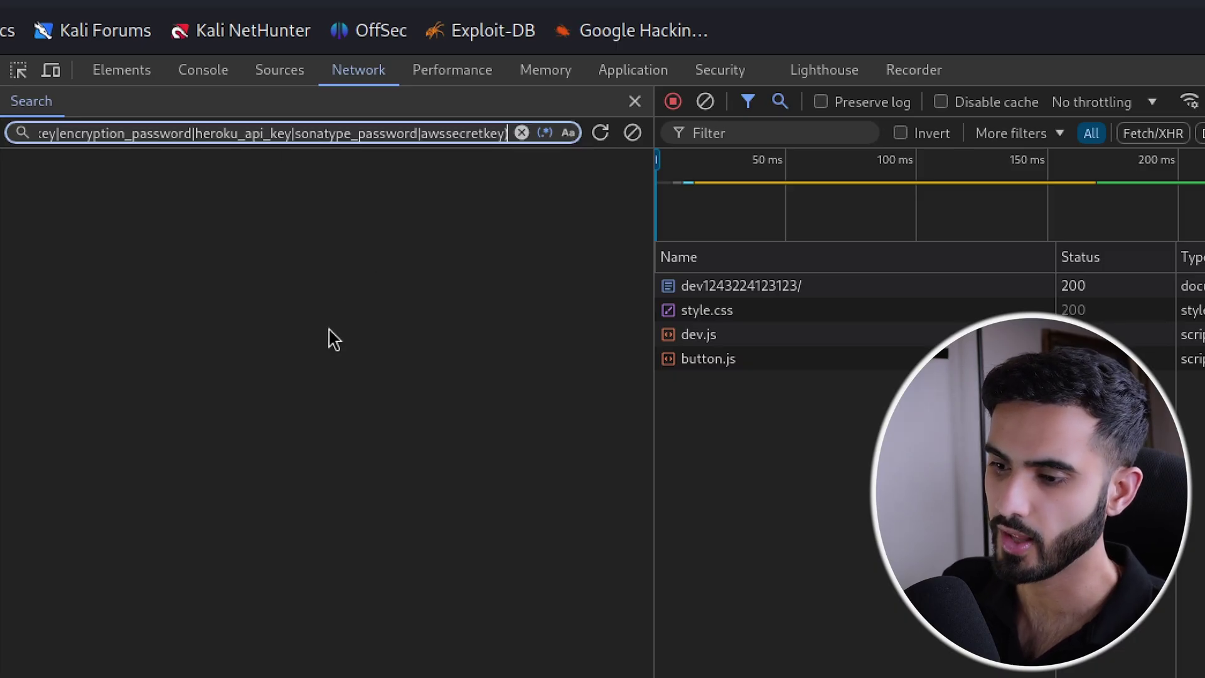
{"action": "key", "text": "Return"}
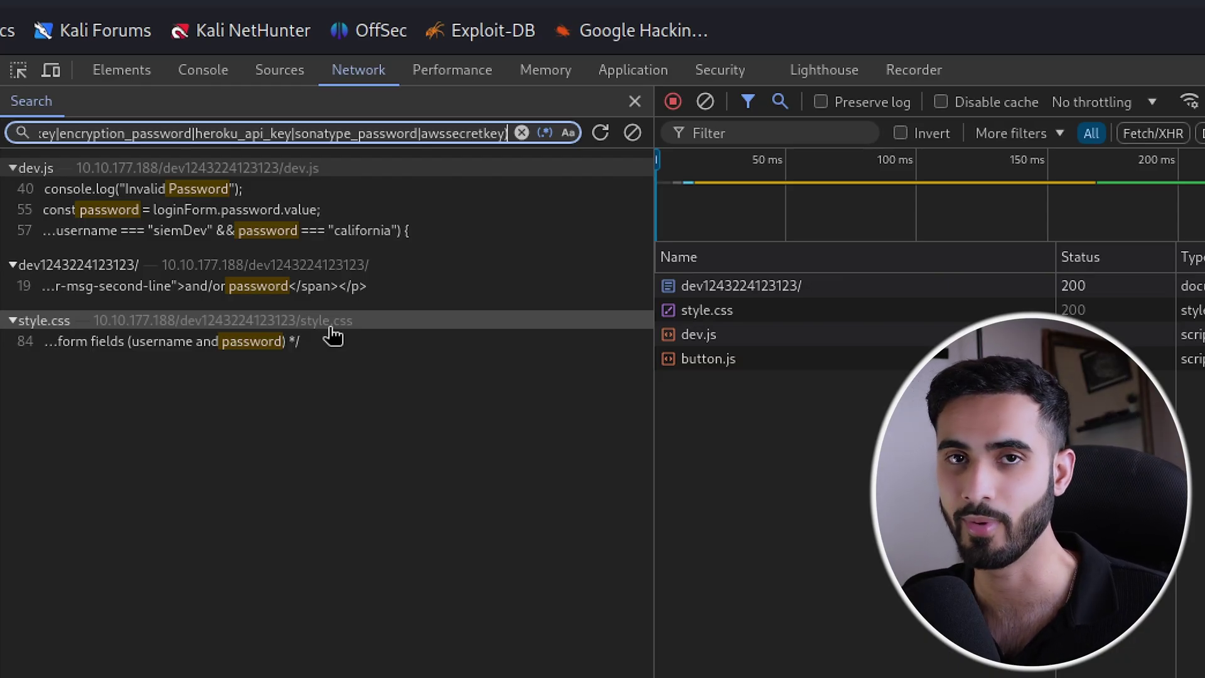
{"action": "left_click", "coordinate": [226, 230]}
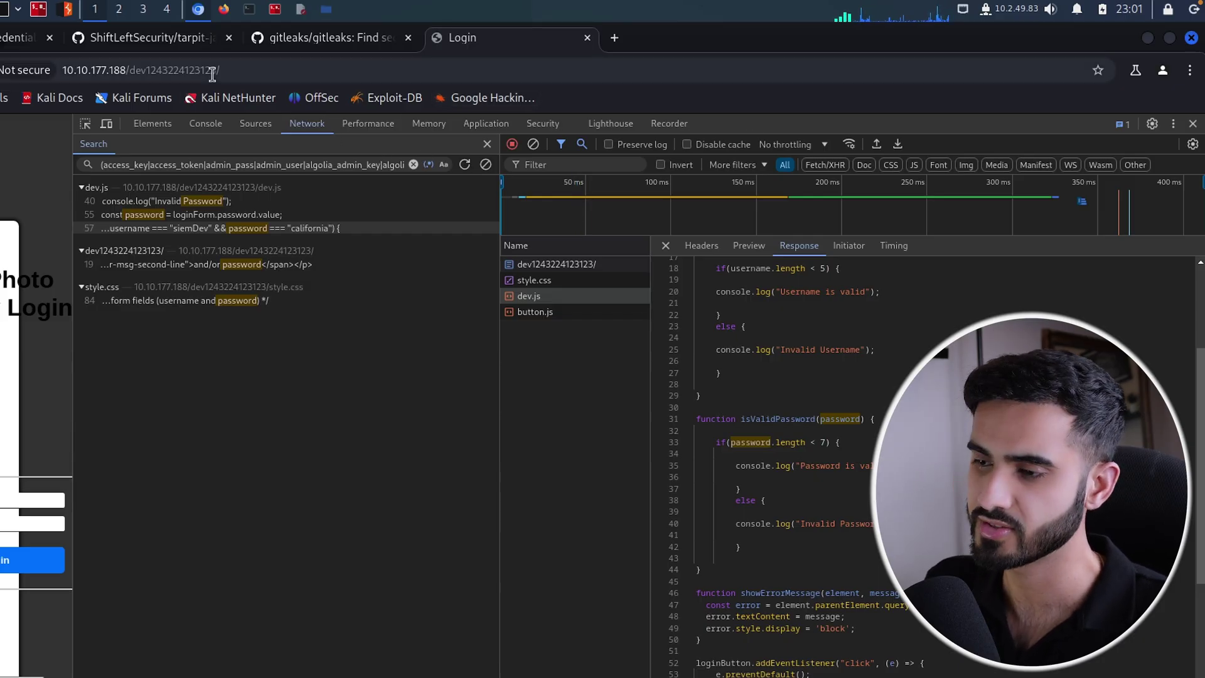
{"action": "left_click", "coordinate": [140, 37]}
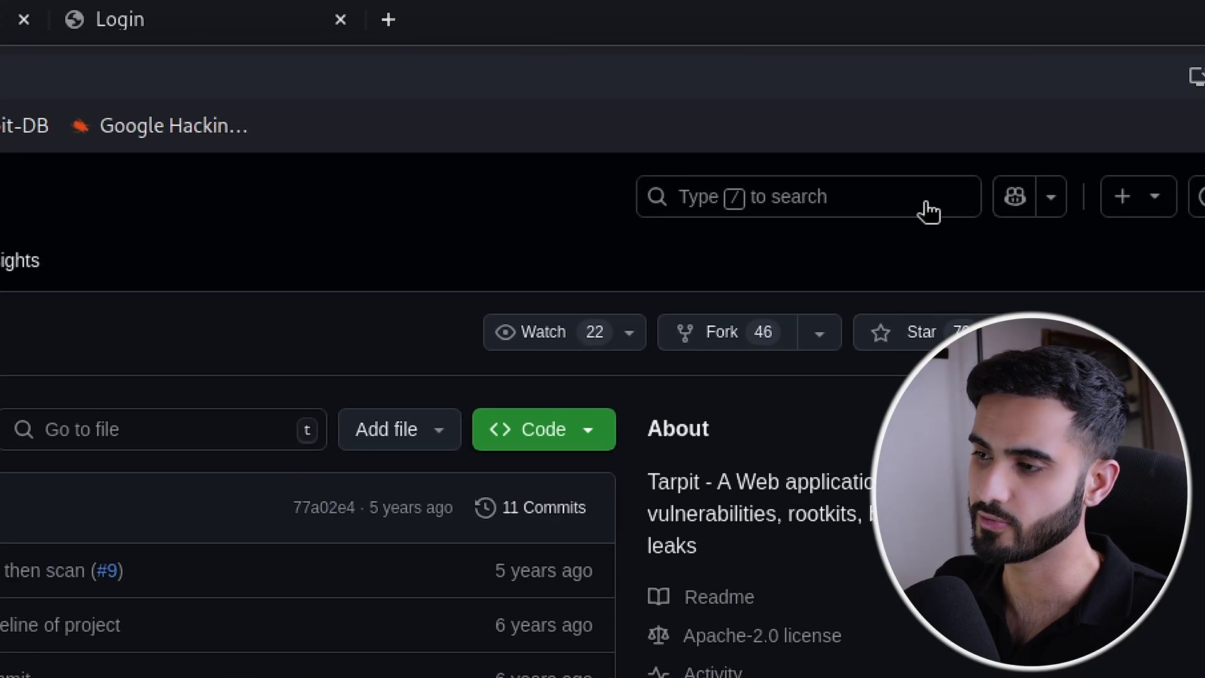
Step: Search tarpit-java for 'password' then 'secret', and open ServletTarPit.java at the AWS keys
{"action": "left_click", "coordinate": [890, 142]}
{"action": "type", "text": "pa"}
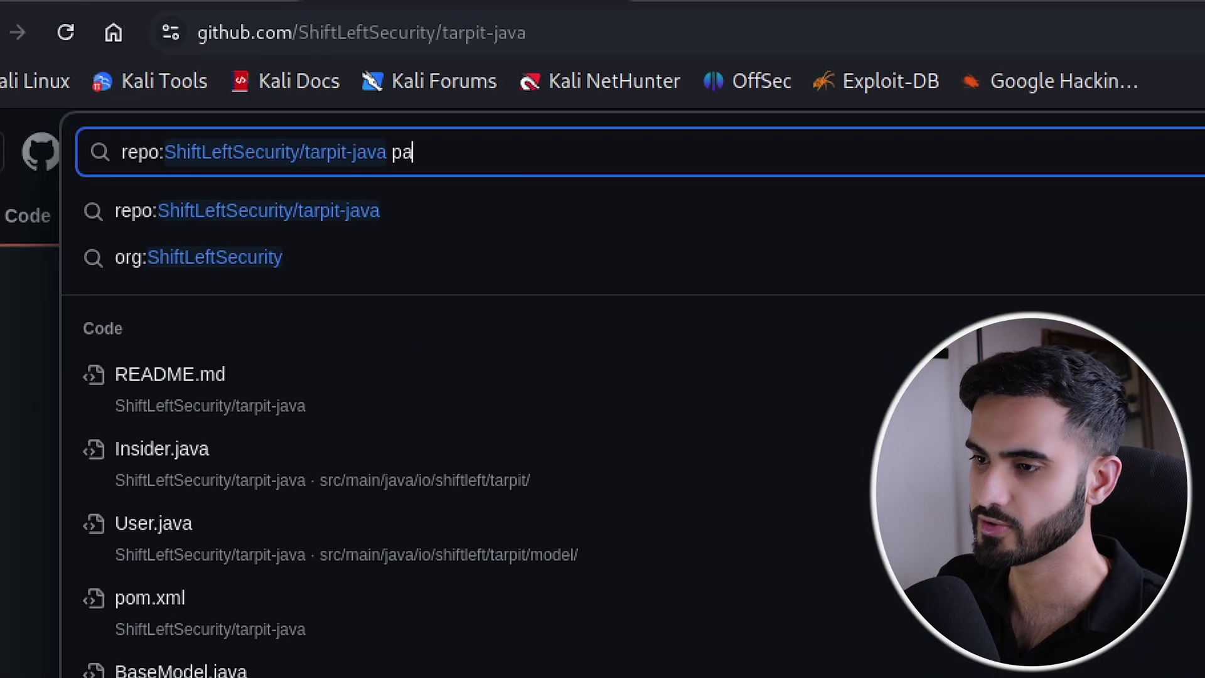
{"action": "type", "text": "ssword"}
{"action": "key", "text": "Return"}
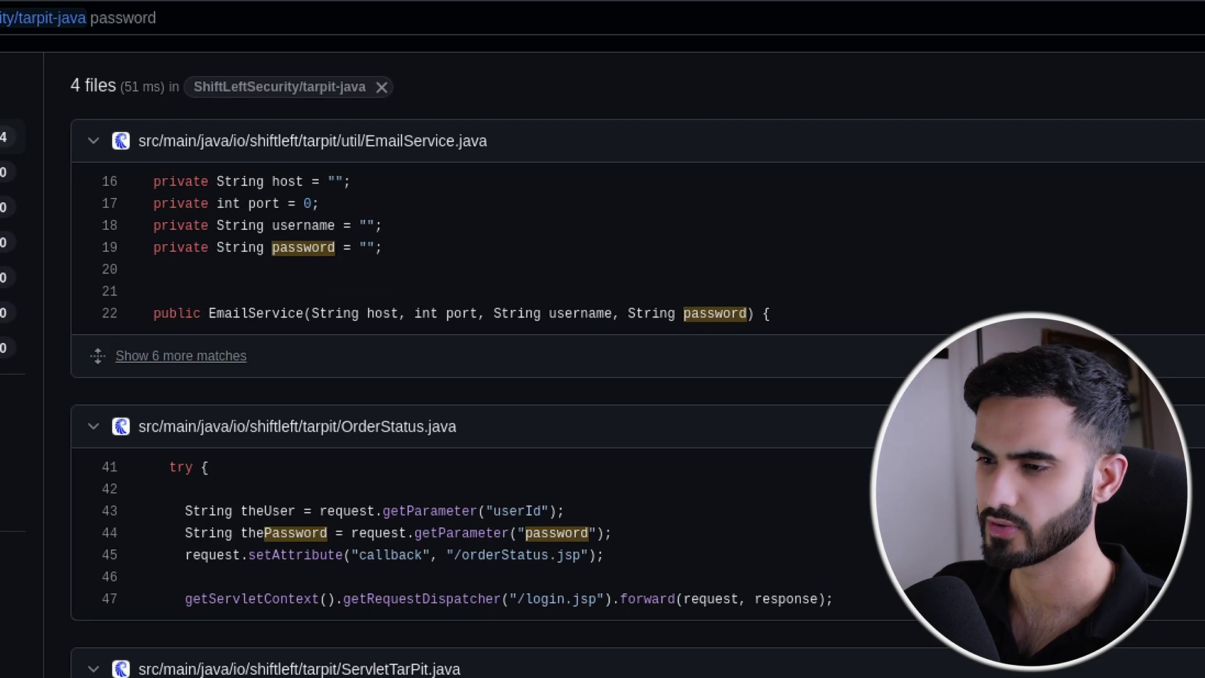
{"action": "scroll", "coordinate": [886, 396], "scroll_direction": "down", "scroll_amount": 2}
{"action": "scroll", "coordinate": [882, 398], "scroll_direction": "down", "scroll_amount": 2}
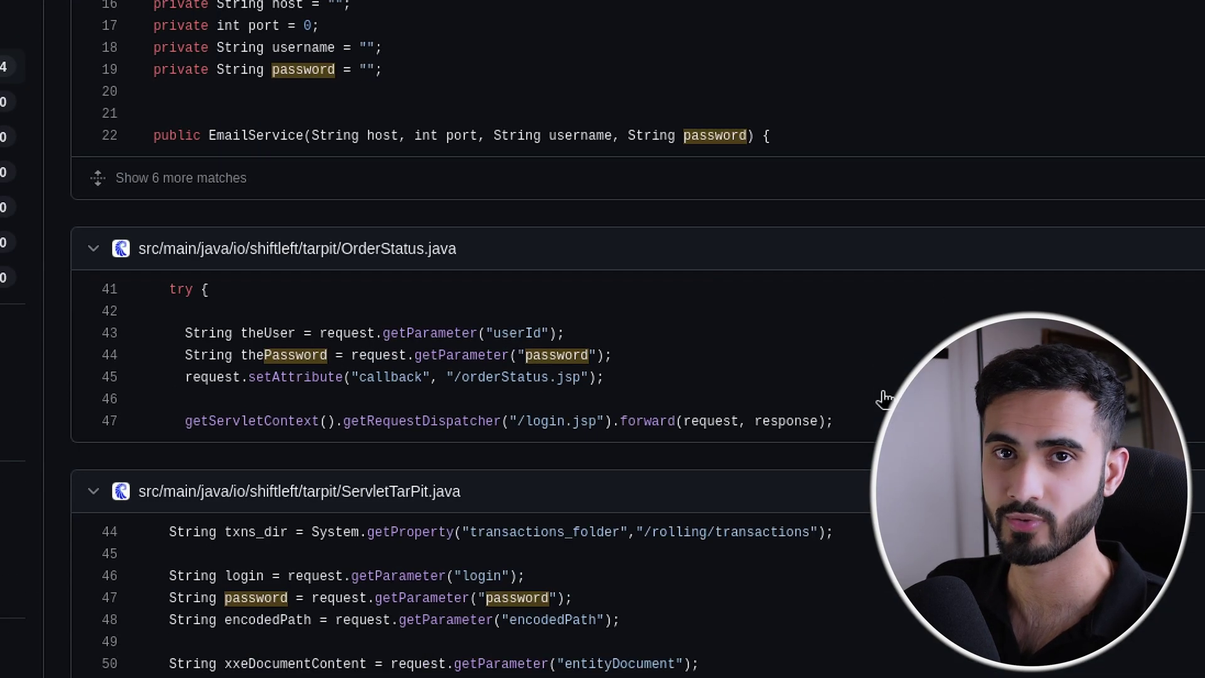
{"action": "left_click", "coordinate": [1048, 22]}
{"action": "type", "text": "secret"}
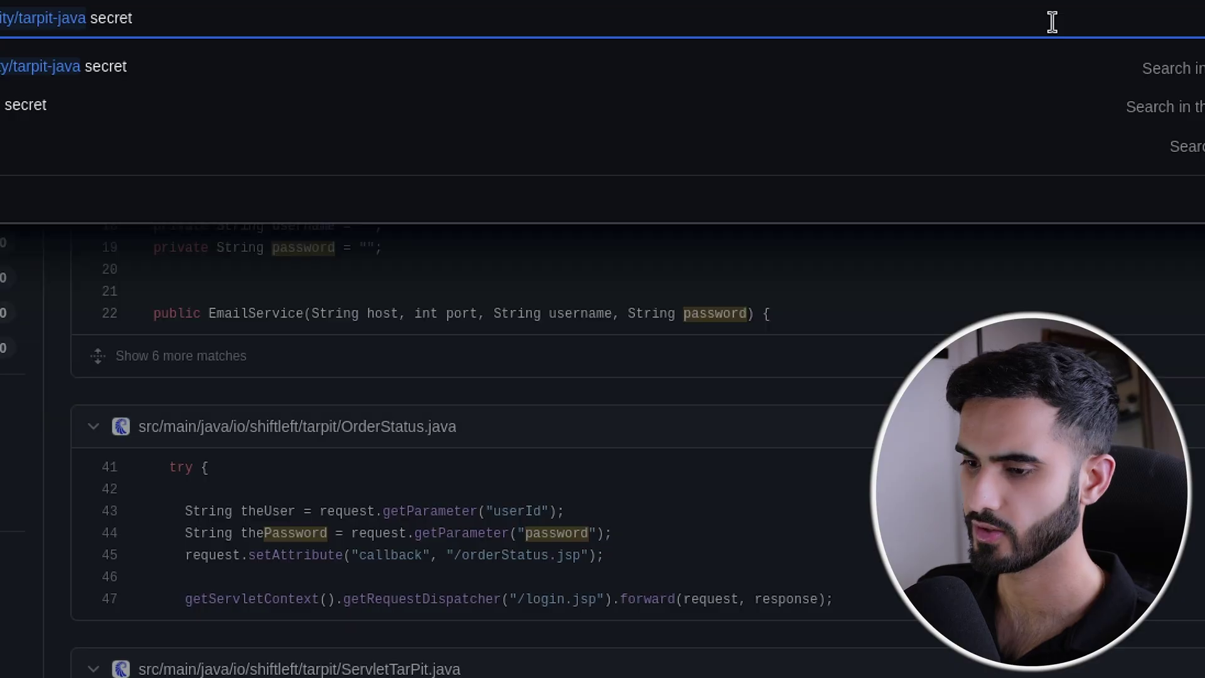
{"action": "key", "text": "Return"}
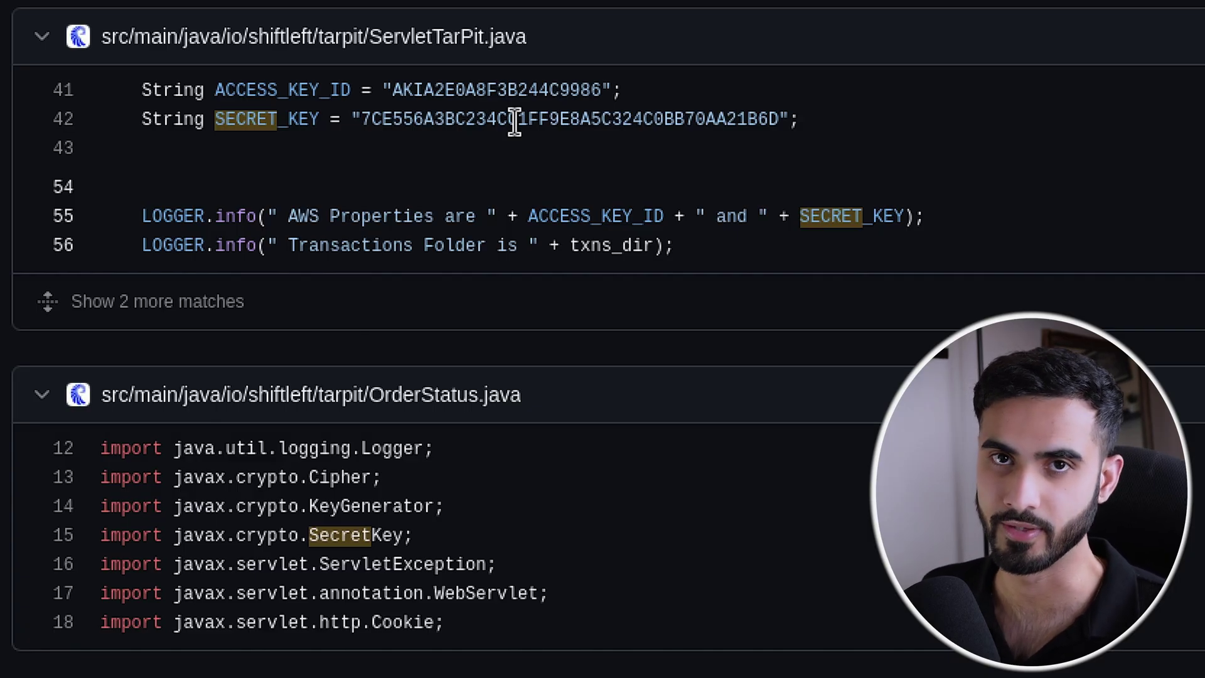
{"action": "double_click", "coordinate": [295, 218]}
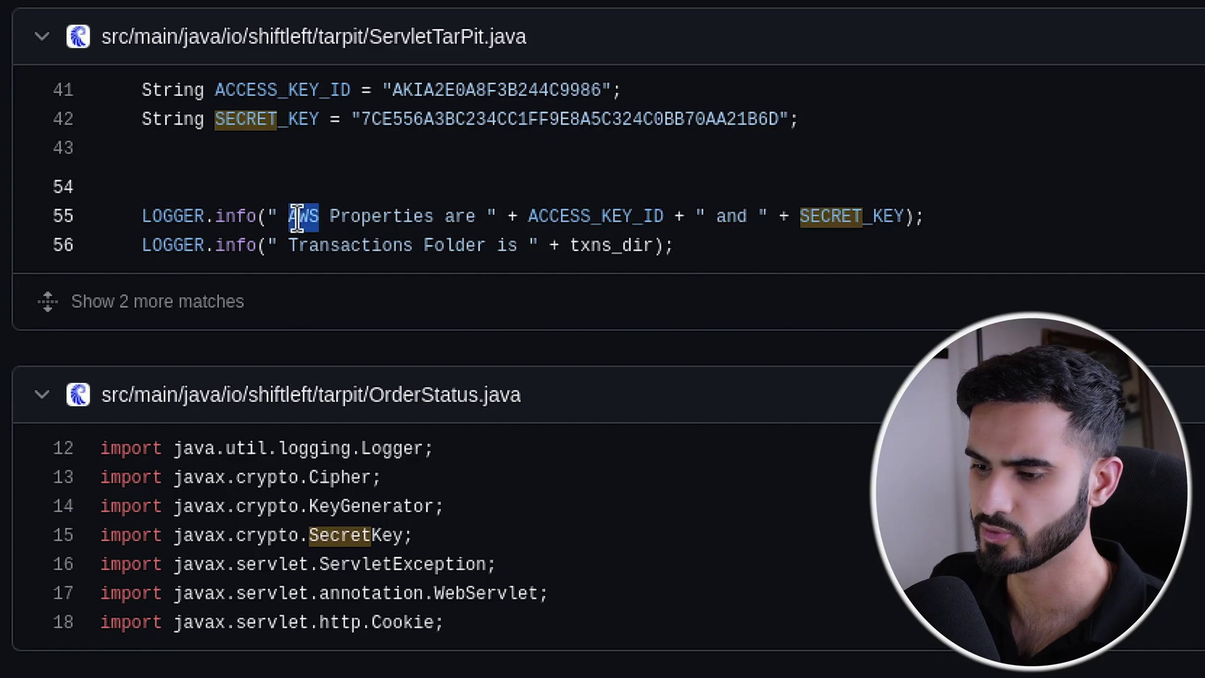
{"action": "left_click", "coordinate": [296, 218]}
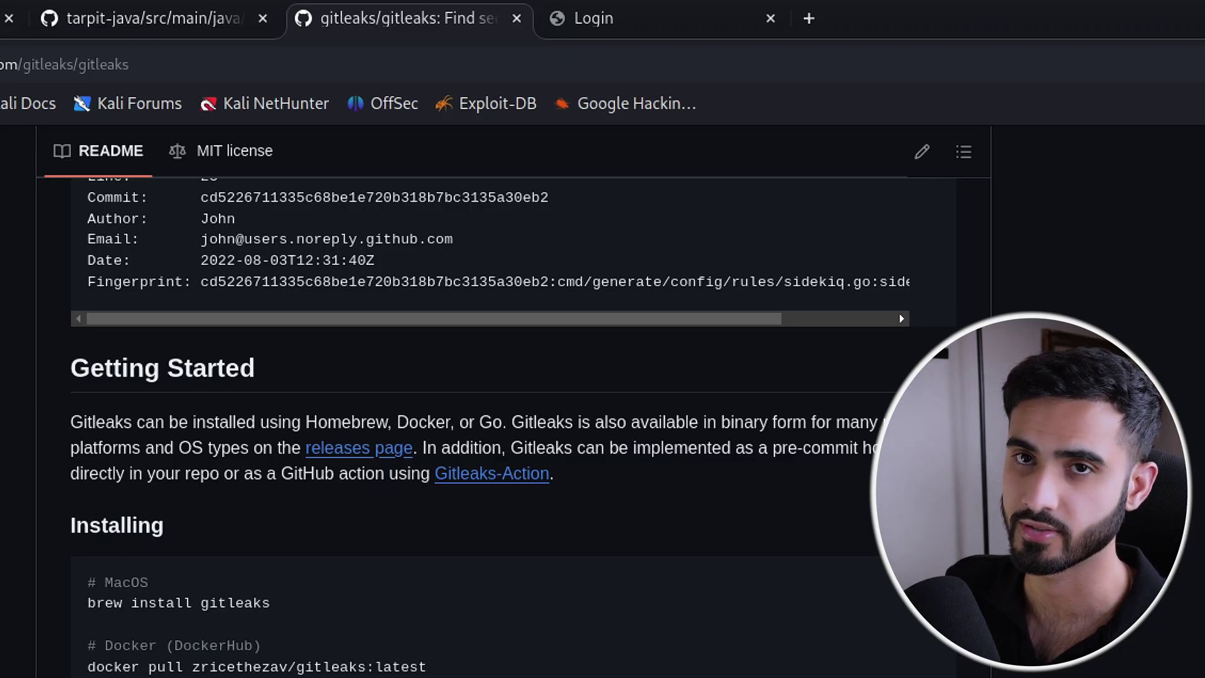
{"action": "scroll", "coordinate": [206, 632], "scroll_direction": "down", "scroll_amount": 5}
Step: Select gitleaks' build-from-source commands and copy tarpit-java's HTTPS clone URL
{"action": "left_click_drag", "start_coordinate": [207, 617], "coordinate": [5, 584]}
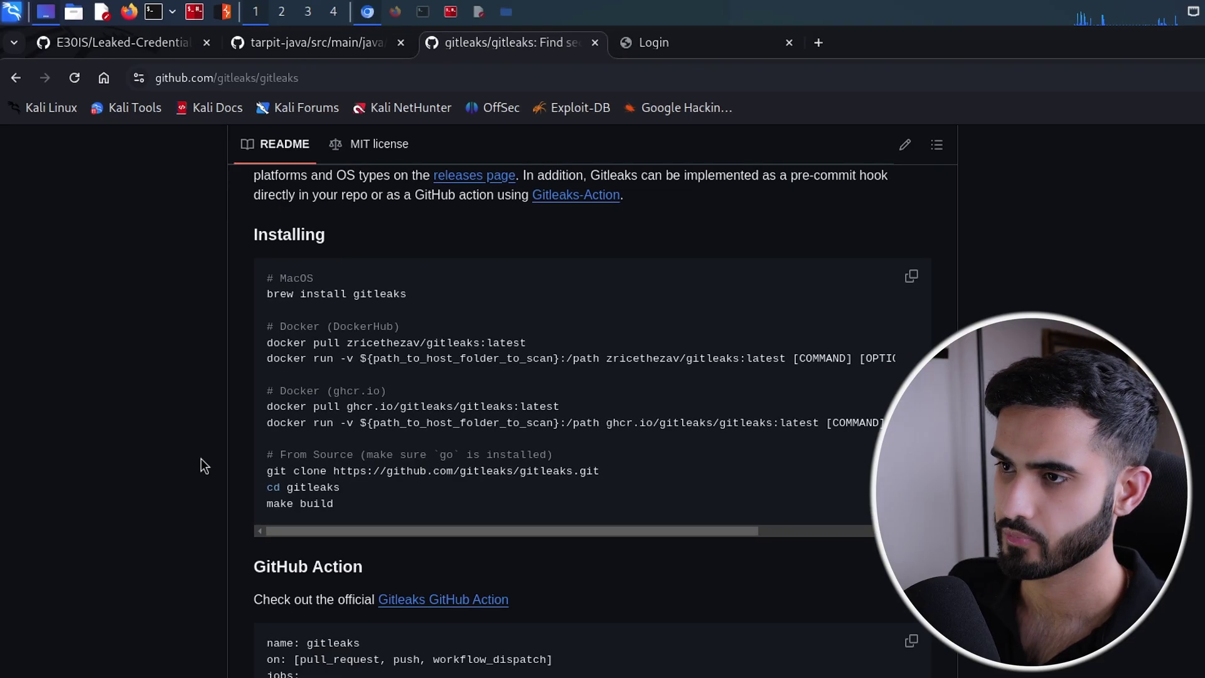
{"action": "key", "text": "ctrl+alt+t"}
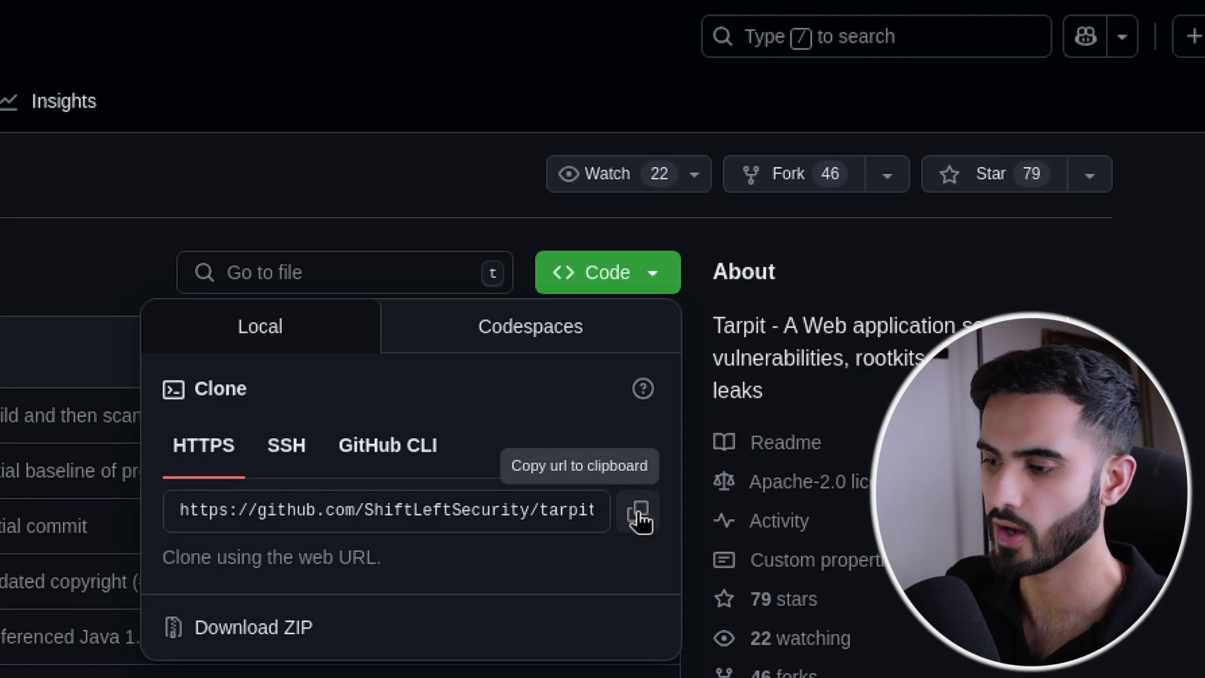
{"action": "left_click", "coordinate": [639, 512]}
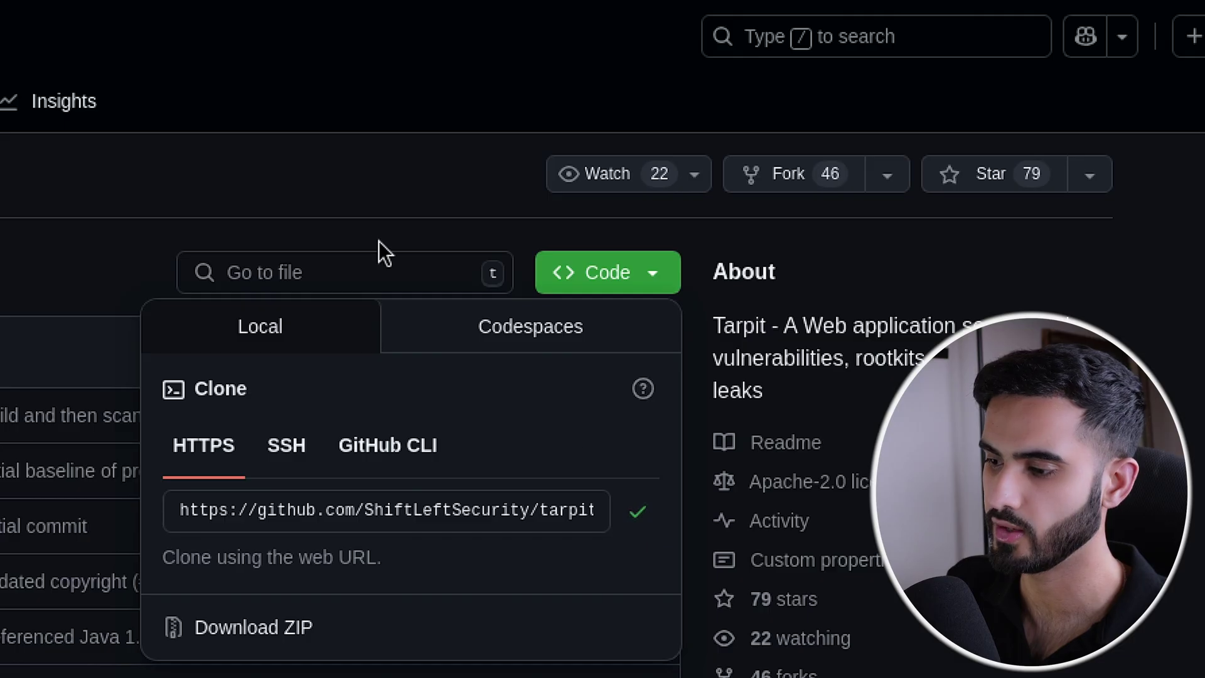
{"action": "left_click", "coordinate": [396, 208]}
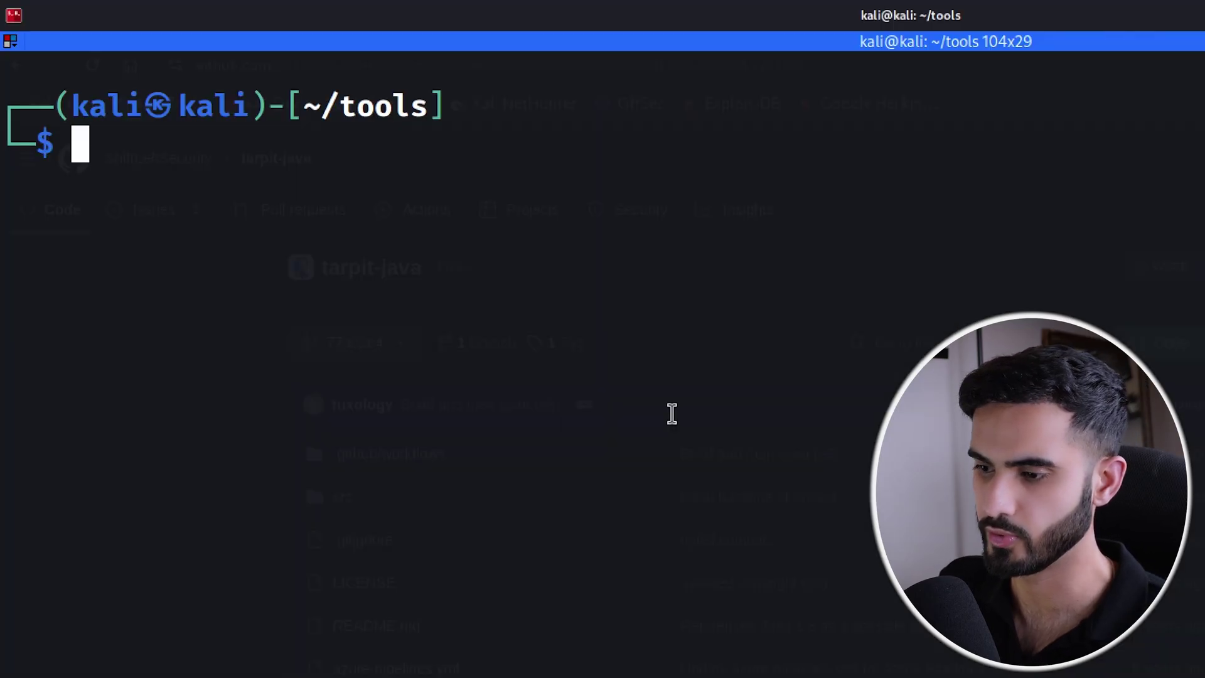
Step: Clone tarpit-java with git clone and cd into the tarpit-java folder
{"action": "key", "text": "ctrl+plus"}
{"action": "type", "text": "git clone"}
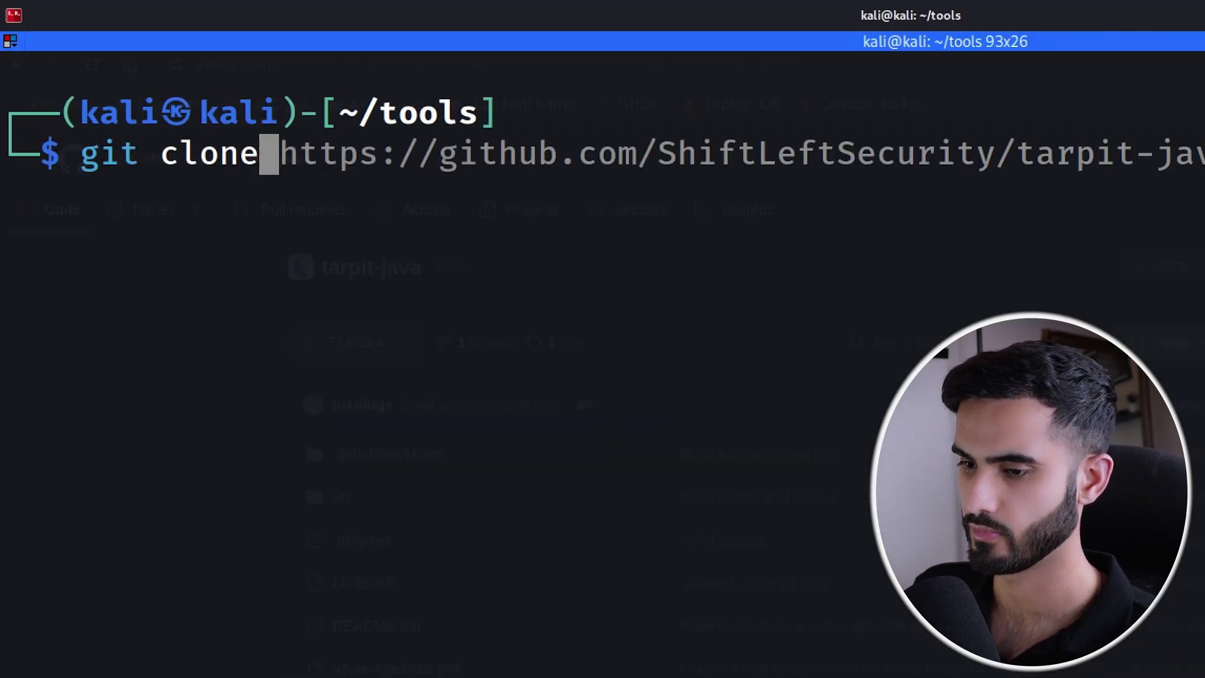
{"action": "key", "text": "Right"}
{"action": "key", "text": "Return"}
{"action": "type", "text": "tarp"}
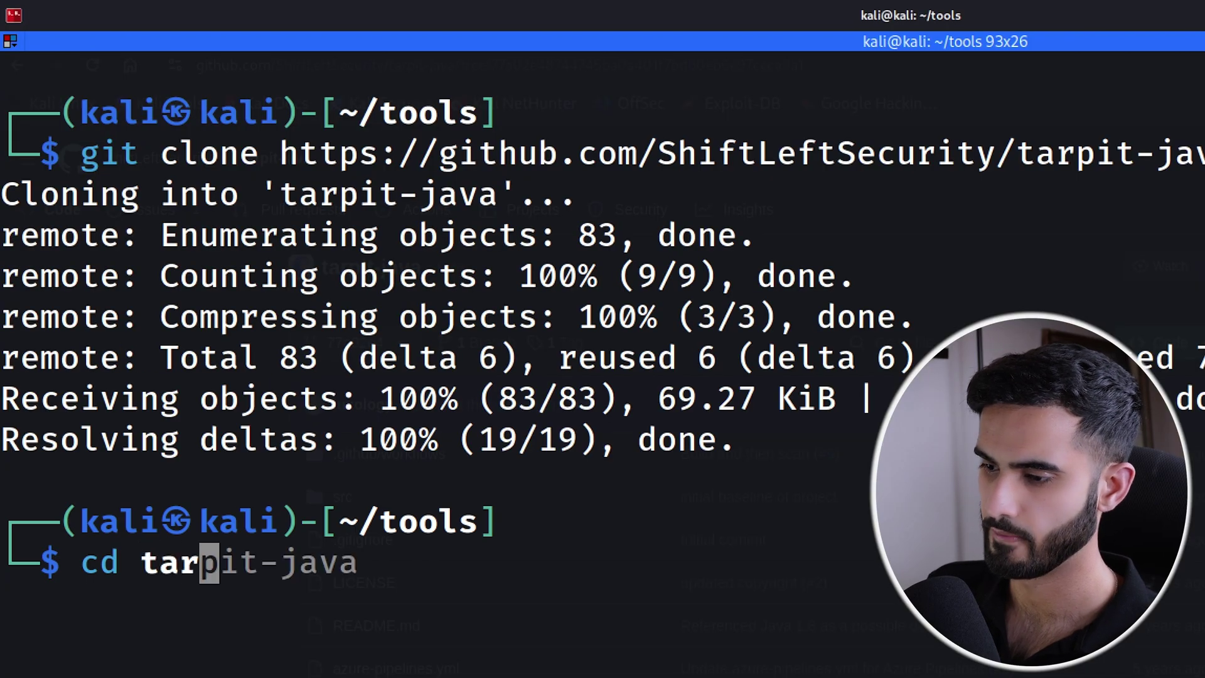
{"action": "key", "text": "Right"}
{"action": "key", "text": "Return"}
{"action": "type", "text": "gitleaks detect --source . --verbose"}
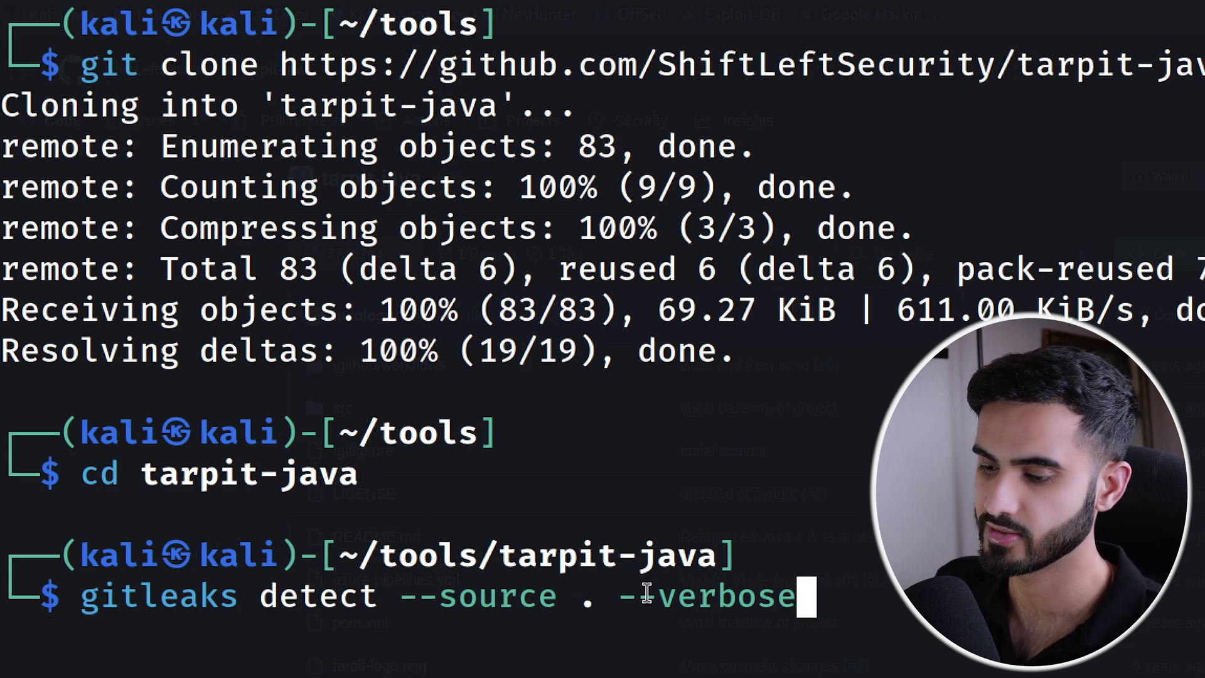
Step: Highlight the tarpit-java folder and the --verbose option in the gitleaks detect command
{"action": "left_click_drag", "start_coordinate": [493, 556], "coordinate": [717, 557]}
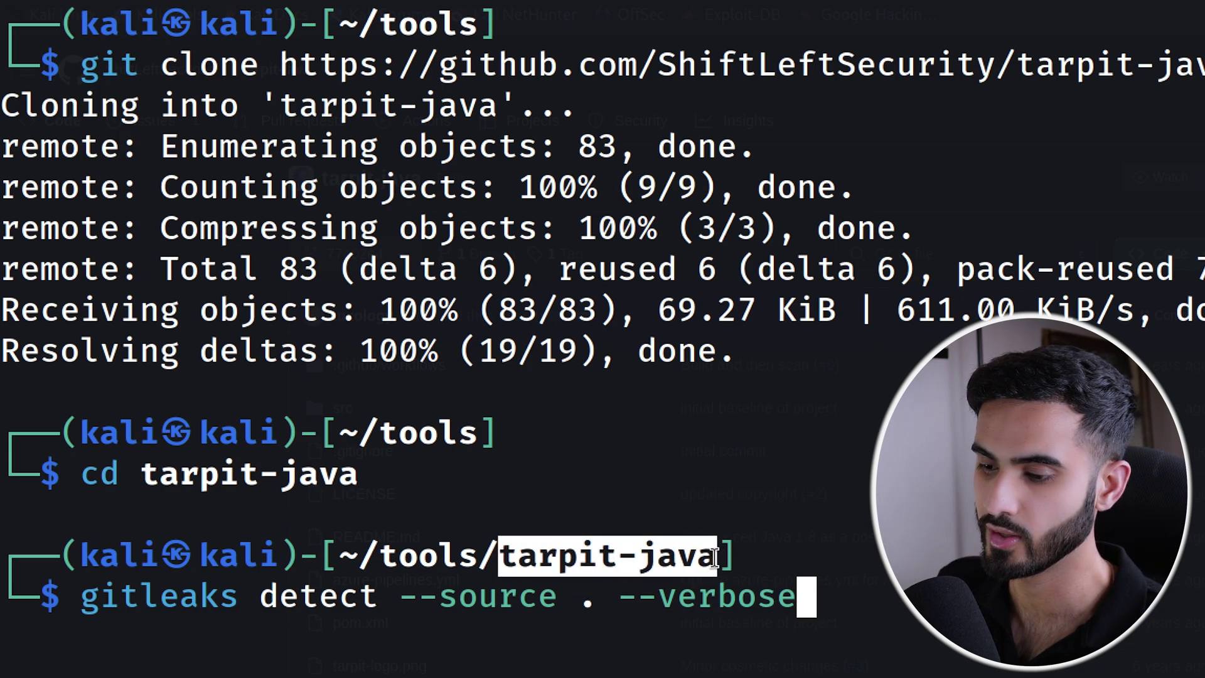
{"action": "left_click", "coordinate": [717, 557]}
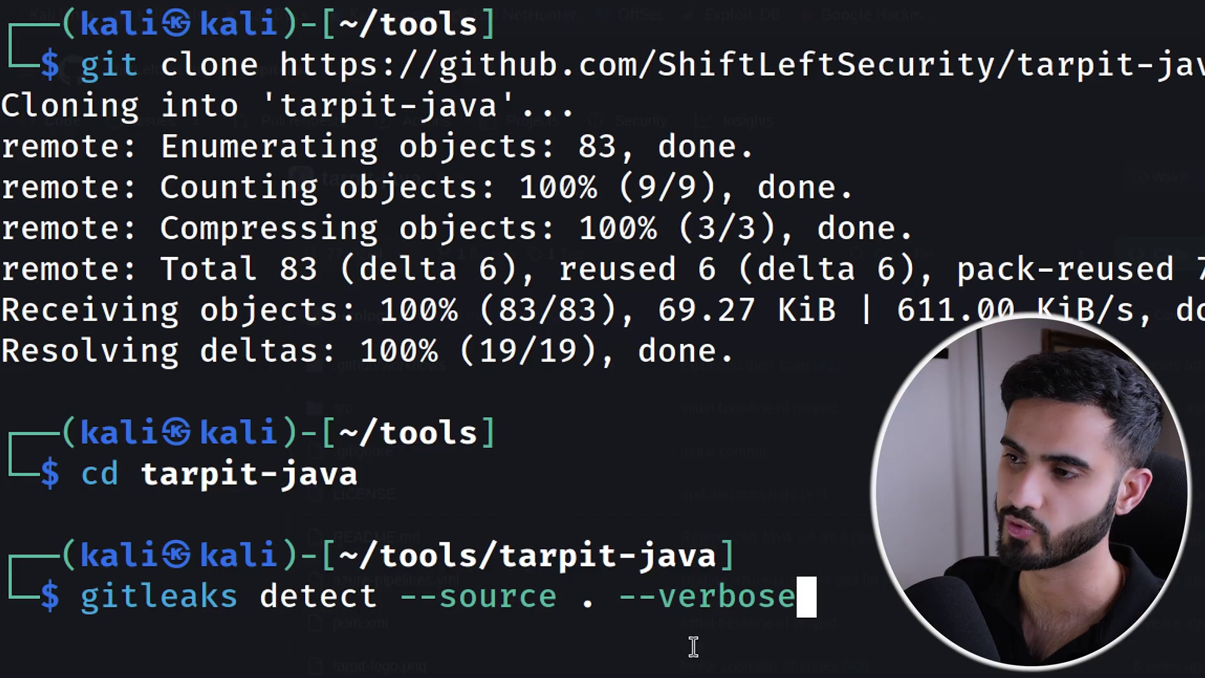
{"action": "double_click", "coordinate": [726, 596]}
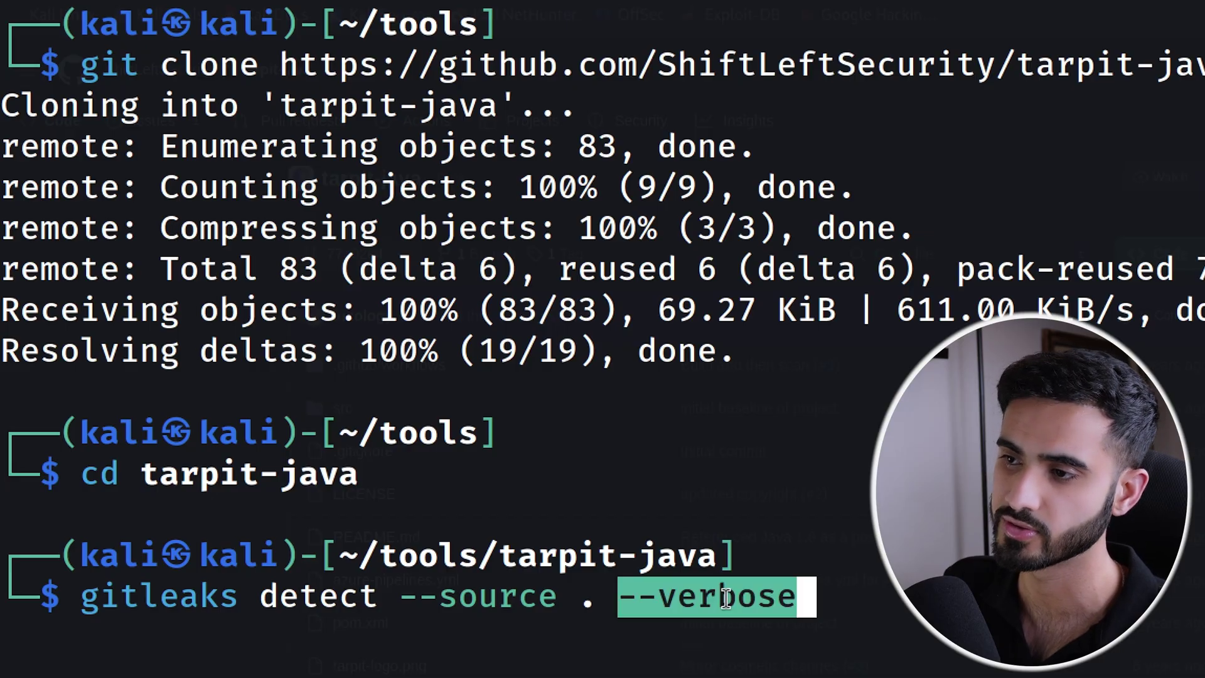
{"action": "left_click", "coordinate": [693, 638]}
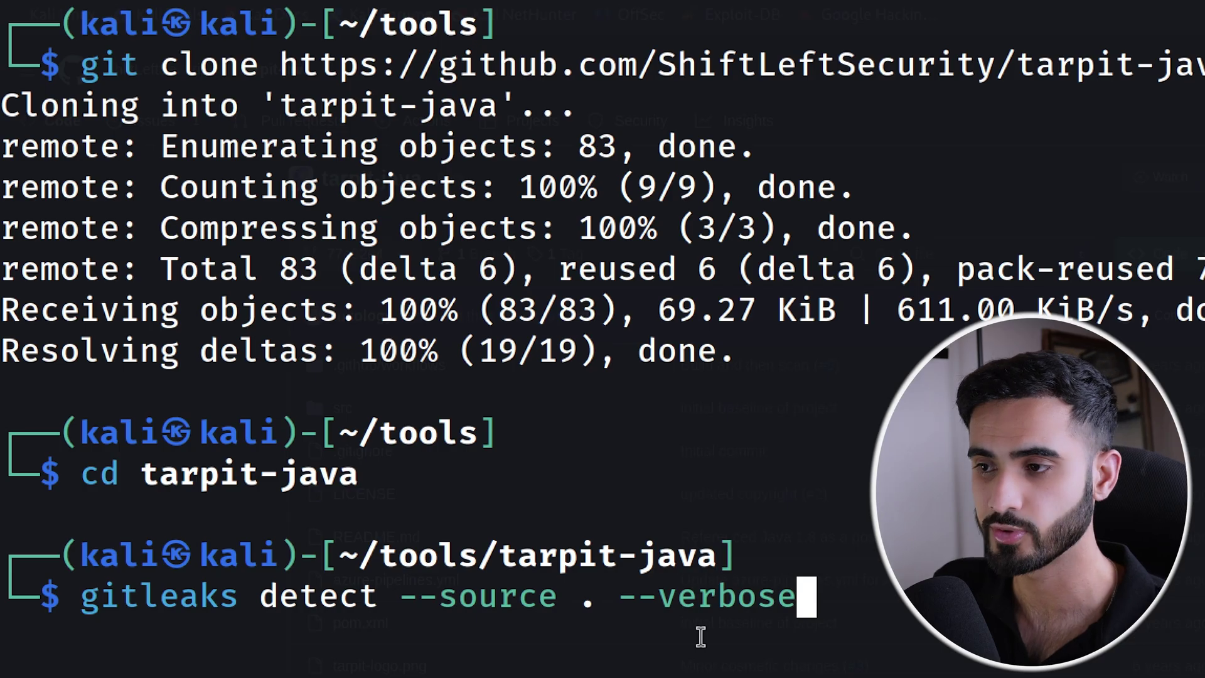
Step: Run the verbose gitleaks scan and highlight 'leaks found: 5', aws-access-token and SECRET_KEY findings
{"action": "key", "text": "Return"}
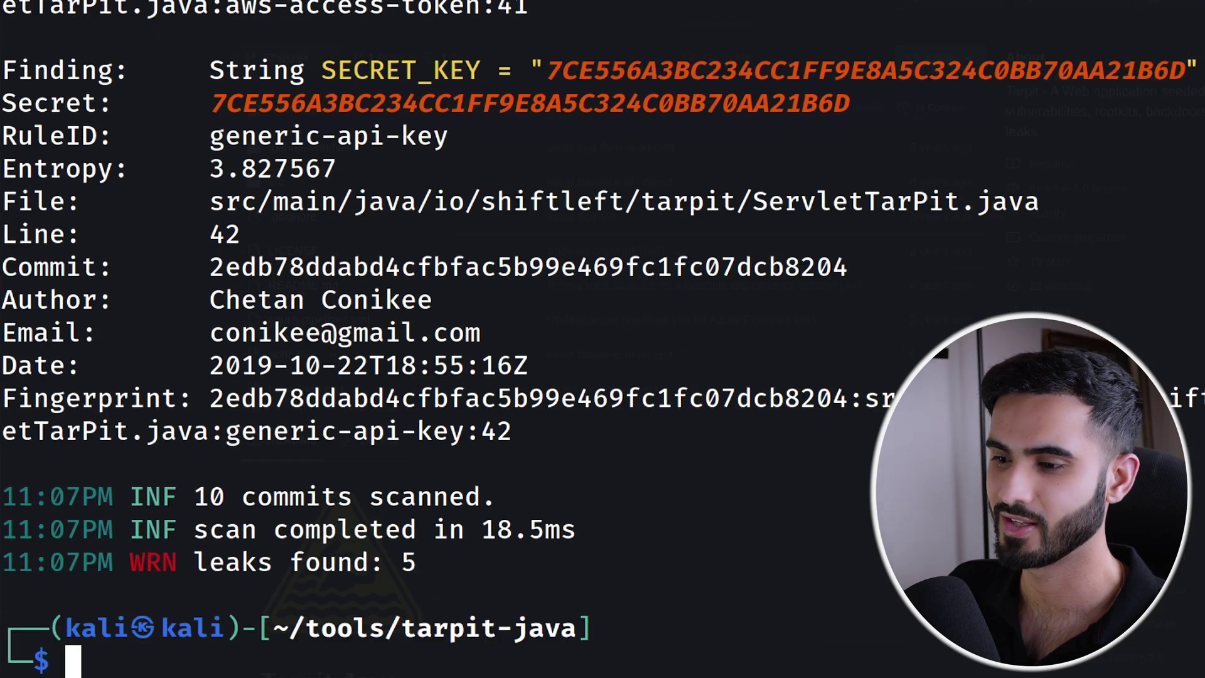
{"action": "triple_click", "coordinate": [491, 566]}
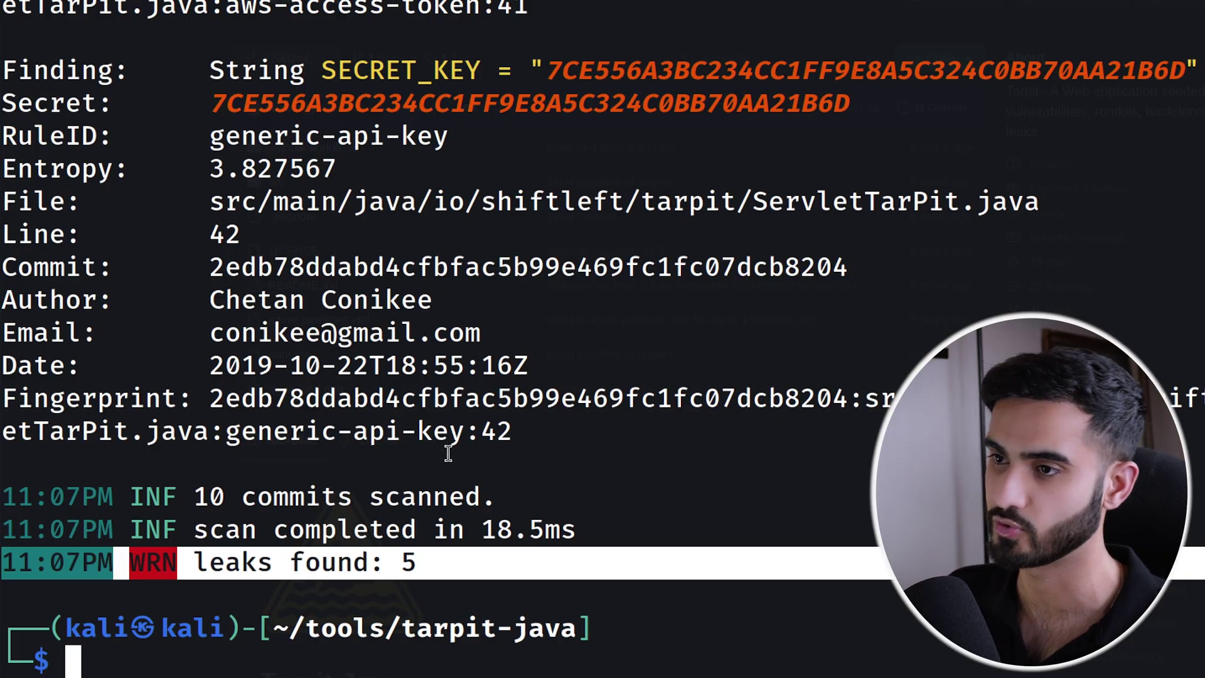
{"action": "left_click", "coordinate": [529, 434]}
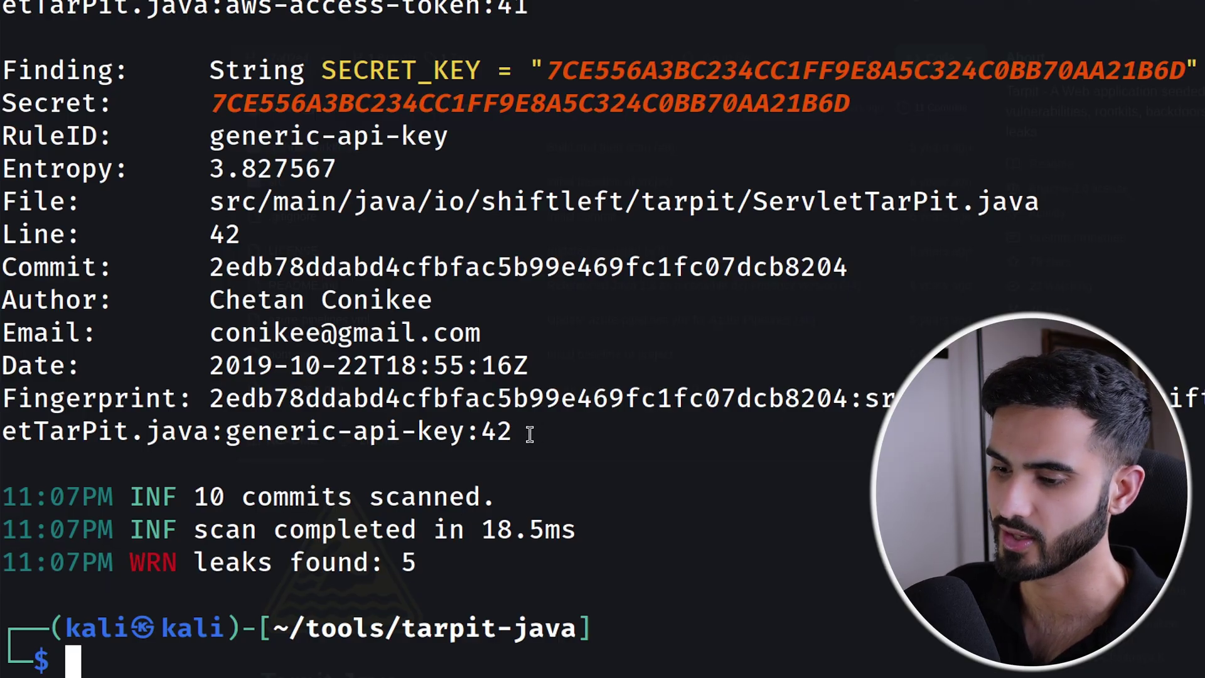
{"action": "scroll", "coordinate": [192, 156], "scroll_direction": "up", "scroll_amount": 5}
{"action": "scroll", "coordinate": [192, 155], "scroll_direction": "down", "scroll_amount": 1}
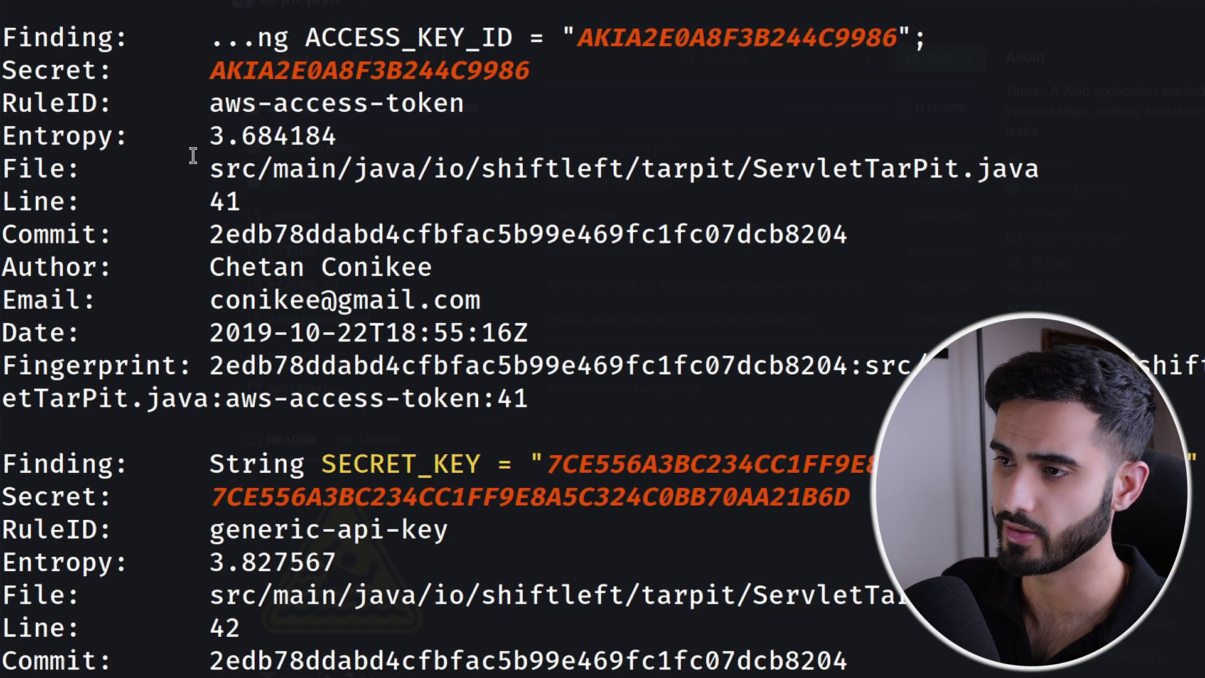
{"action": "left_click", "coordinate": [323, 111]}
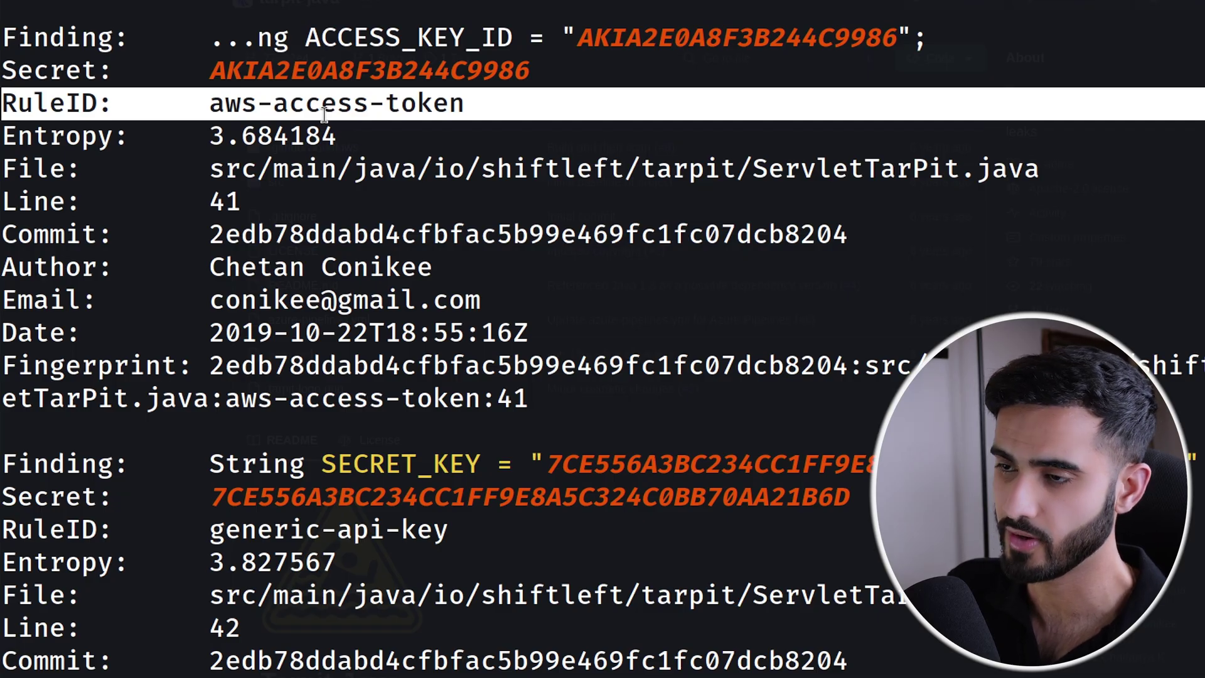
{"action": "left_click", "coordinate": [603, 466]}
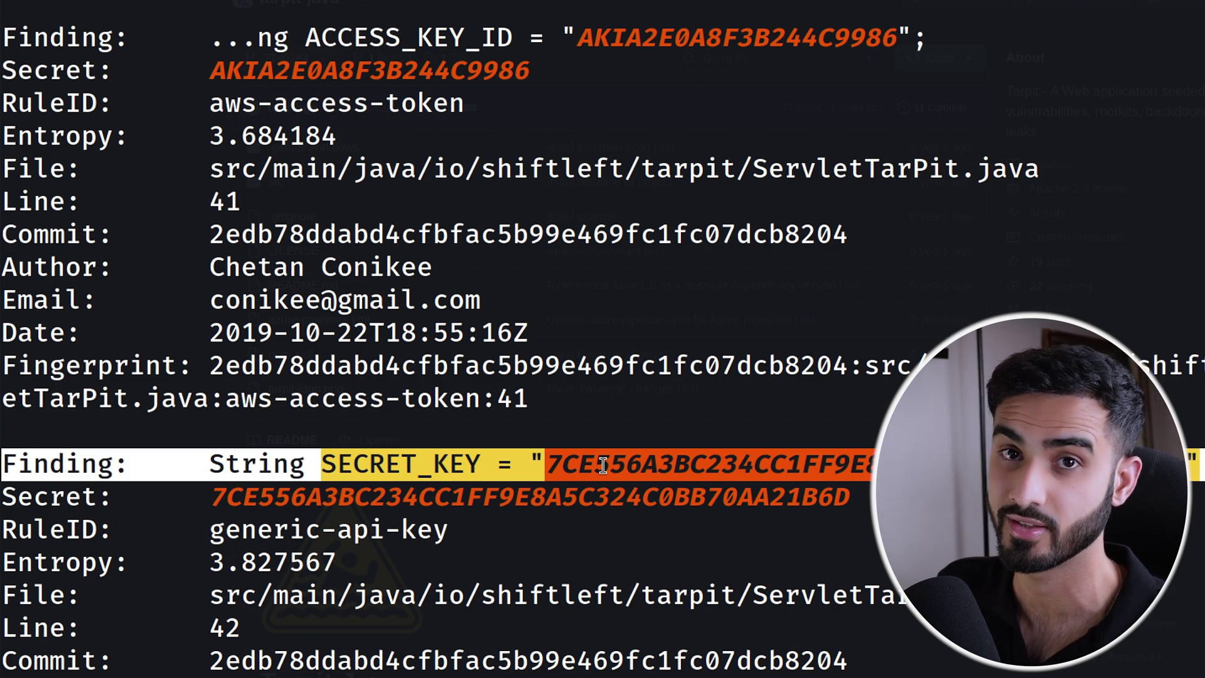
{"action": "scroll", "coordinate": [603, 465], "scroll_direction": "down", "scroll_amount": 4}
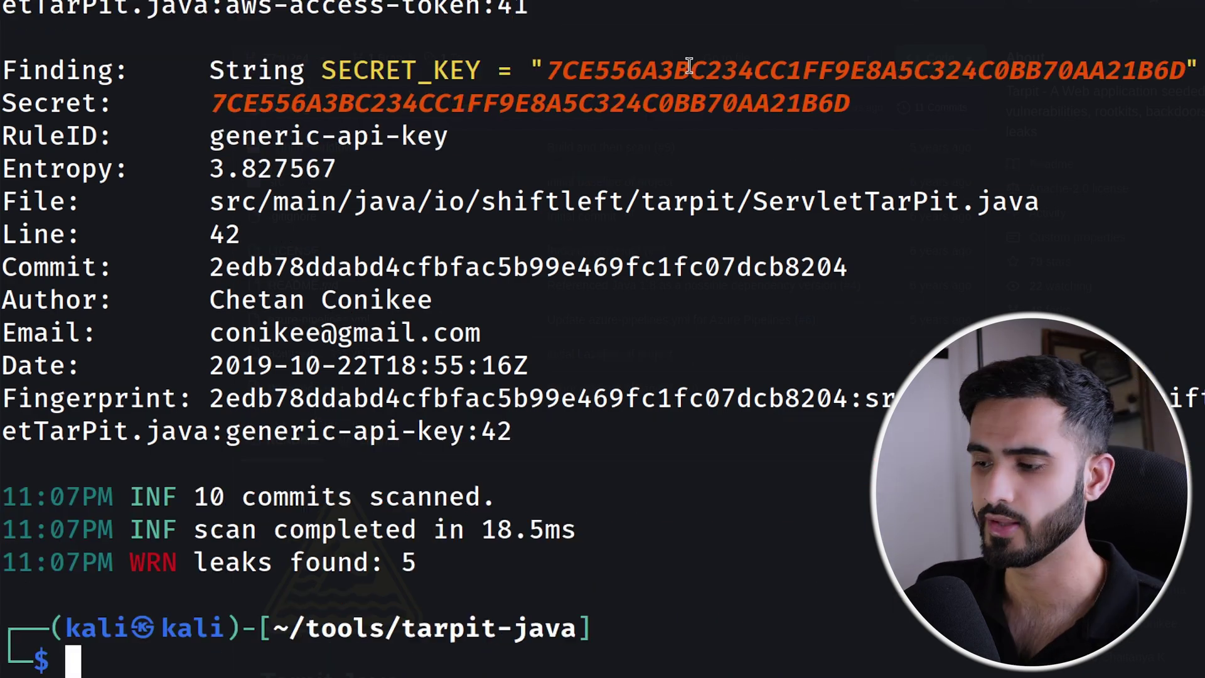
{"action": "left_click", "coordinate": [587, 139]}
{"action": "scroll", "coordinate": [587, 139], "scroll_direction": "up", "scroll_amount": 3}
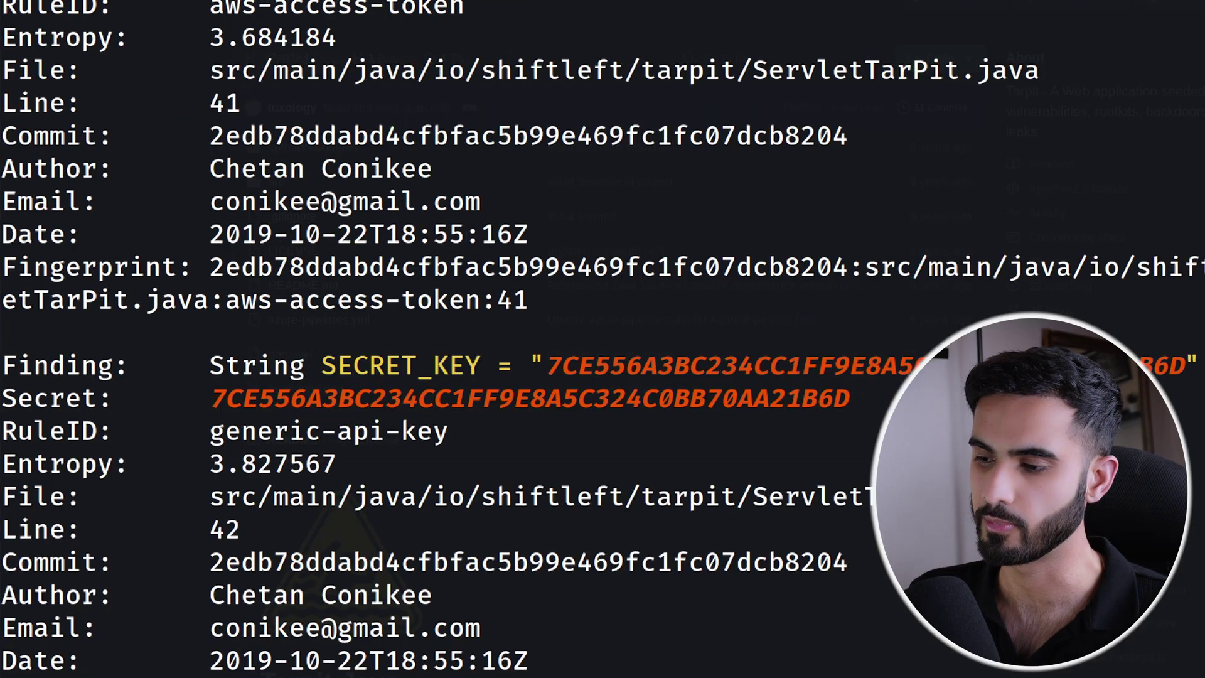